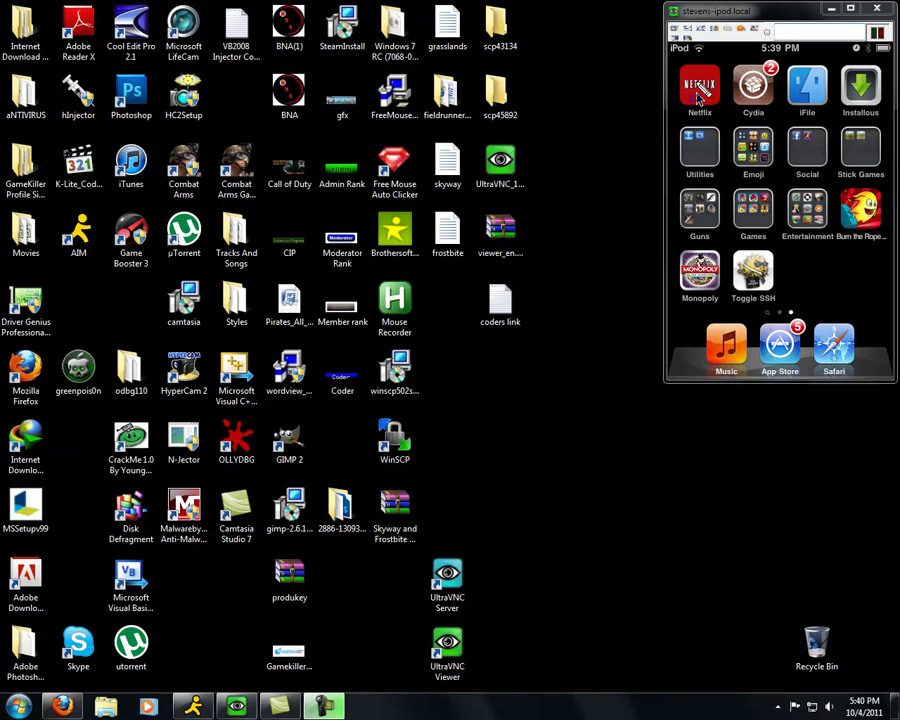
{"action": "left_click_drag", "start_coordinate": [730, 62], "coordinate": [781, 119]}
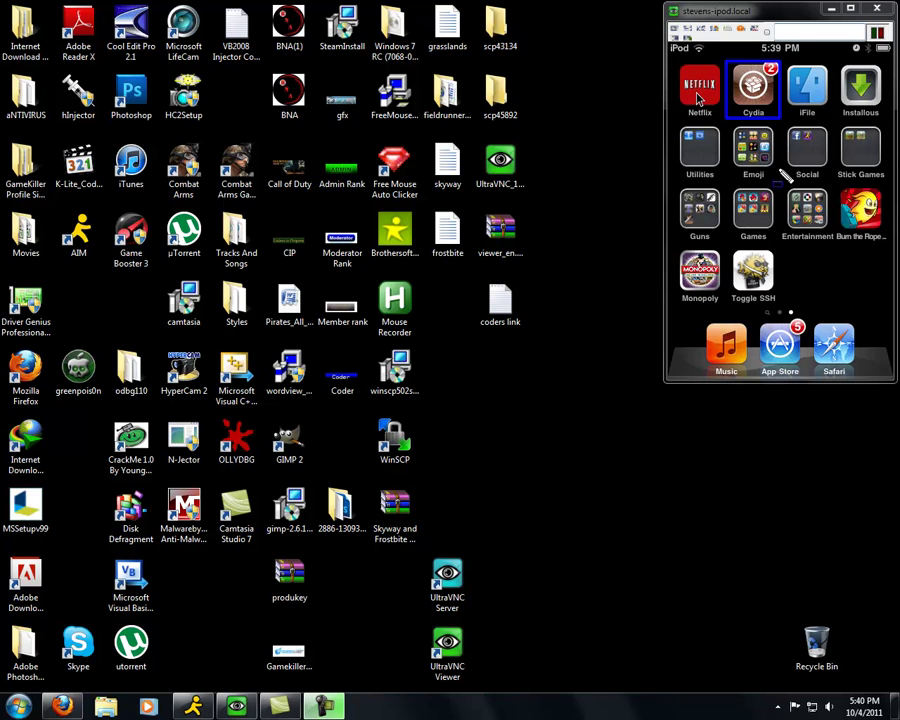
{"action": "mouse_move", "coordinate": [833, 62]}
{"action": "left_mouse_down"}
{"action": "mouse_move", "coordinate": [884, 132]}
{"action": "mouse_move", "coordinate": [891, 128]}
{"action": "left_mouse_up"}
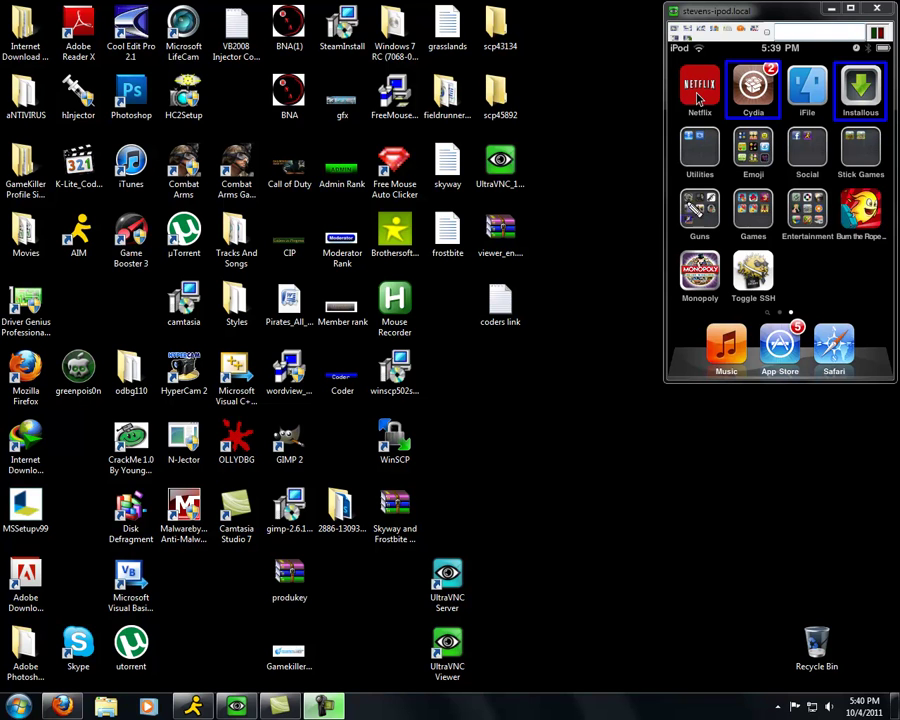
{"action": "mouse_move", "coordinate": [673, 128]}
{"action": "left_mouse_down"}
{"action": "mouse_move", "coordinate": [784, 237]}
{"action": "mouse_move", "coordinate": [892, 307]}
{"action": "left_mouse_up"}
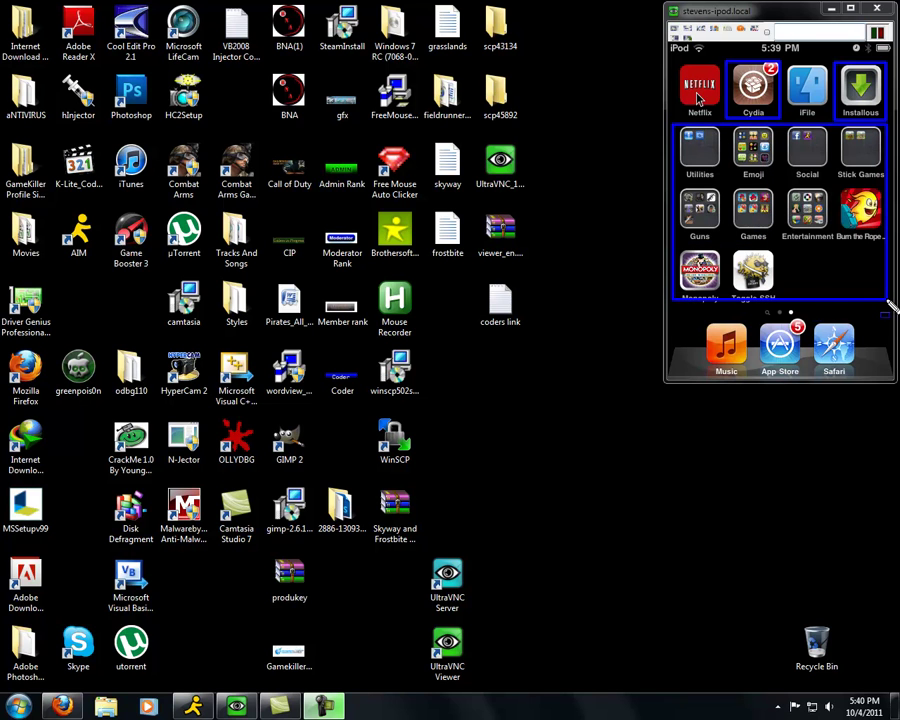
{"action": "key", "text": "Escape"}
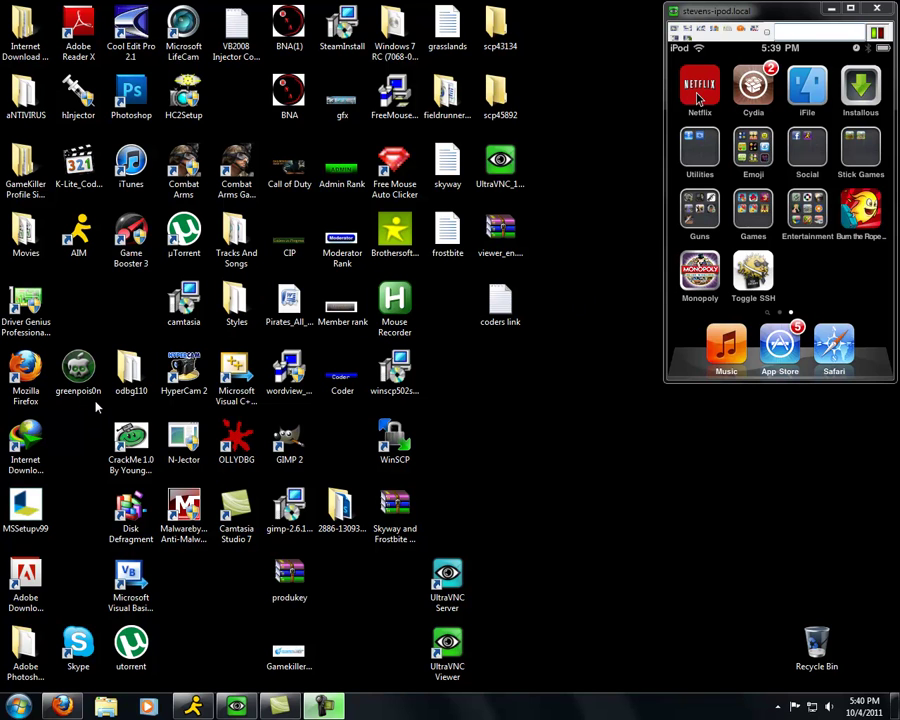
Launch greenpois0n, answer No to jailbreaking an AppleTV, and dismiss the Windows colour scheme prompts.
{"action": "left_click", "coordinate": [80, 375]}
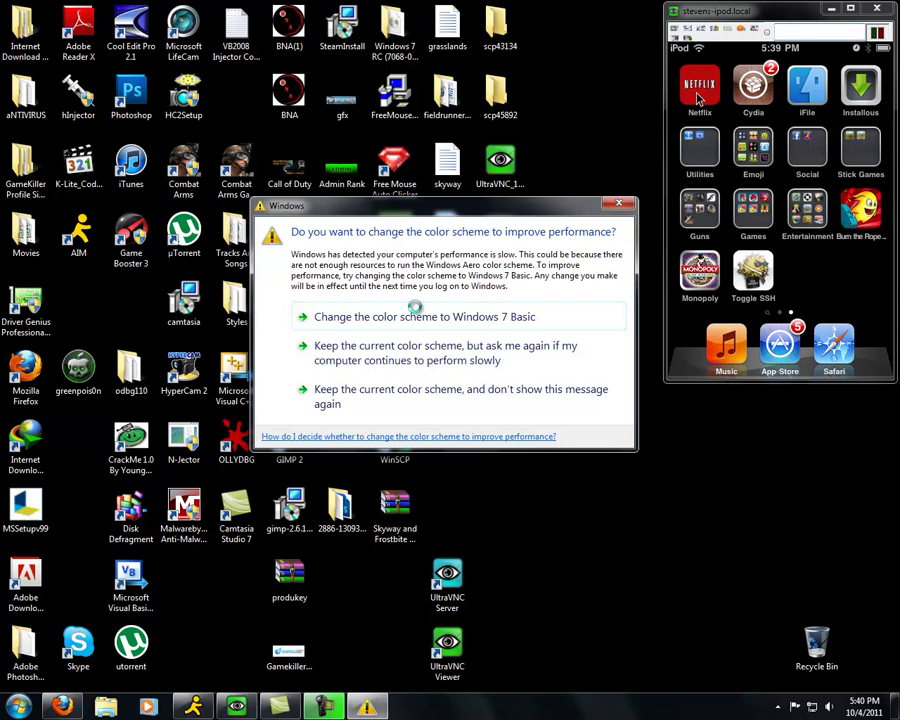
{"action": "left_click", "coordinate": [619, 206]}
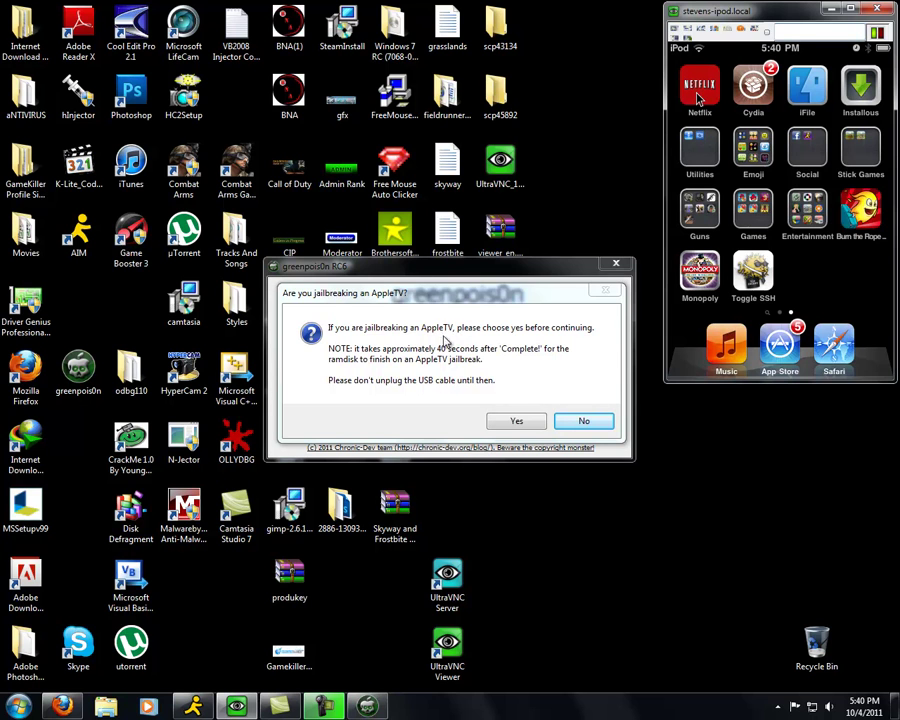
{"action": "left_click", "coordinate": [579, 420]}
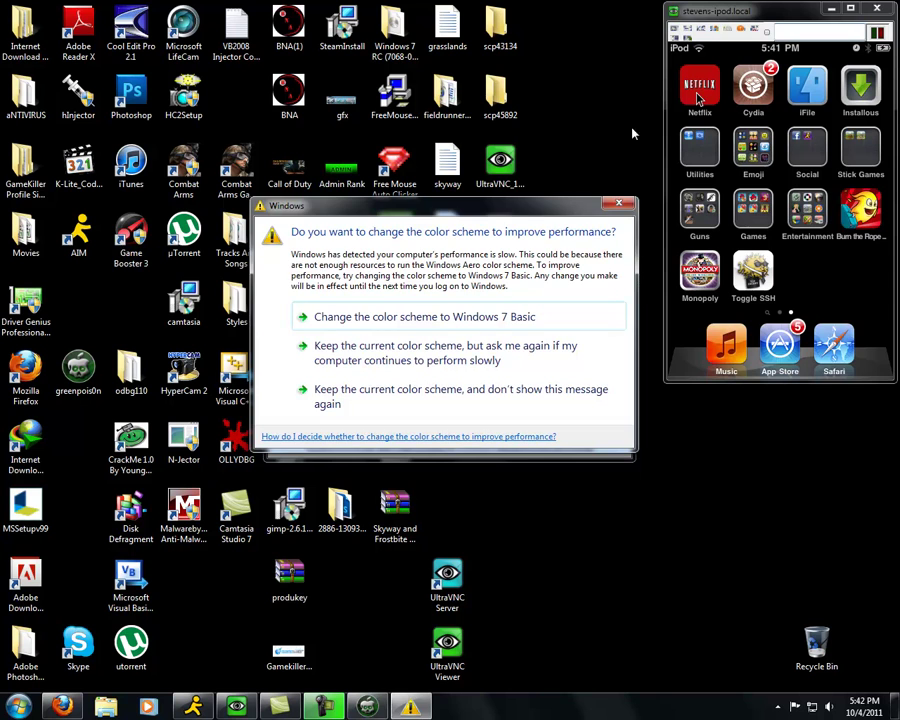
{"action": "left_click", "coordinate": [618, 203]}
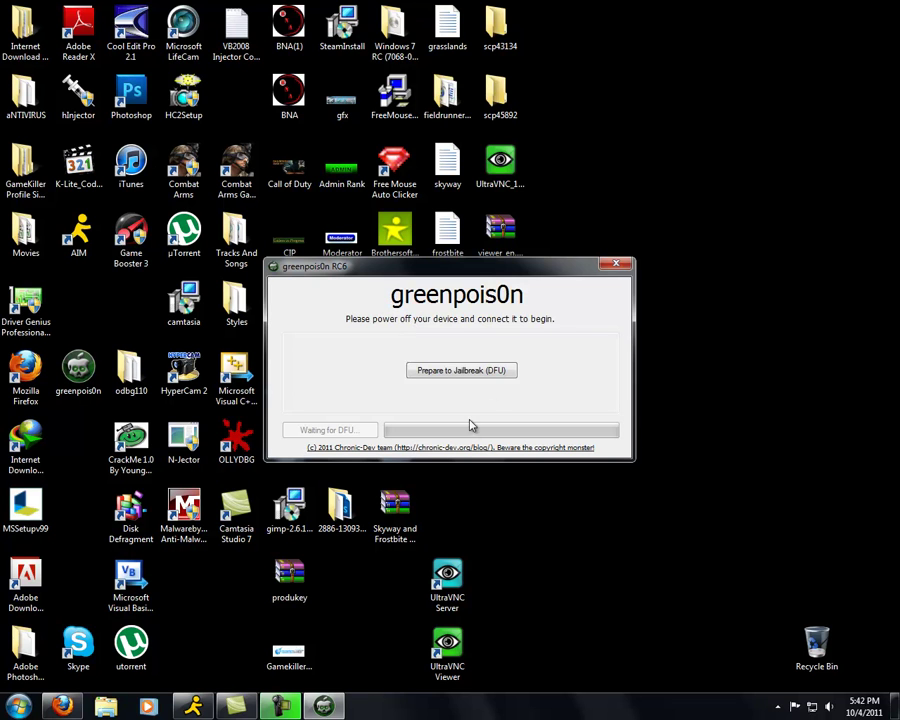
Run the DFU preparation for the connected iPod in greenpois0n and start the jailbreak.
{"action": "left_click", "coordinate": [494, 372]}
{"action": "left_click", "coordinate": [505, 375]}
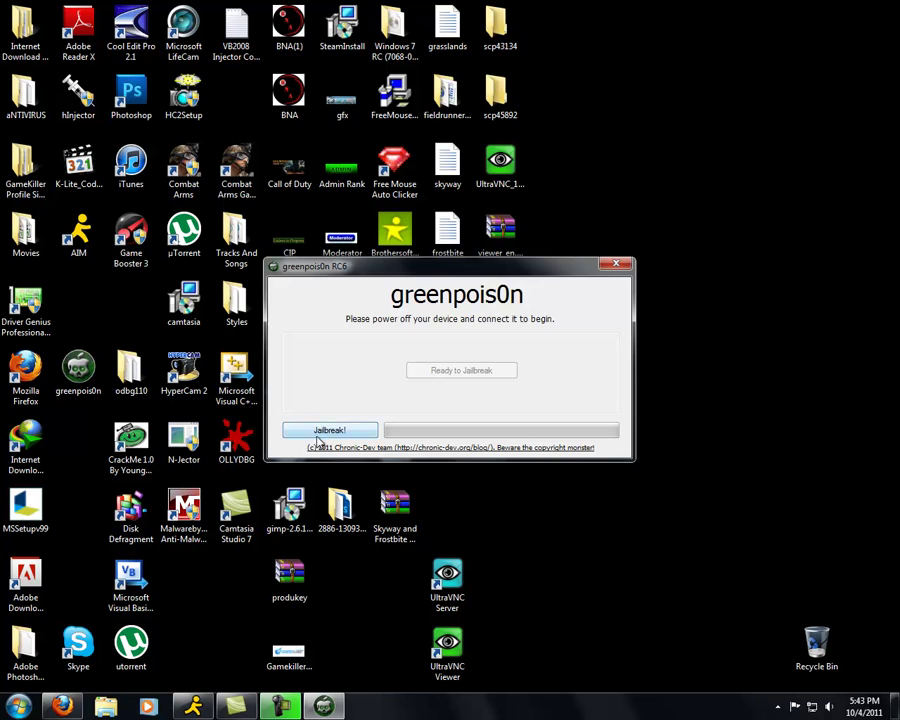
{"action": "left_click", "coordinate": [615, 206]}
{"action": "left_click", "coordinate": [353, 434]}
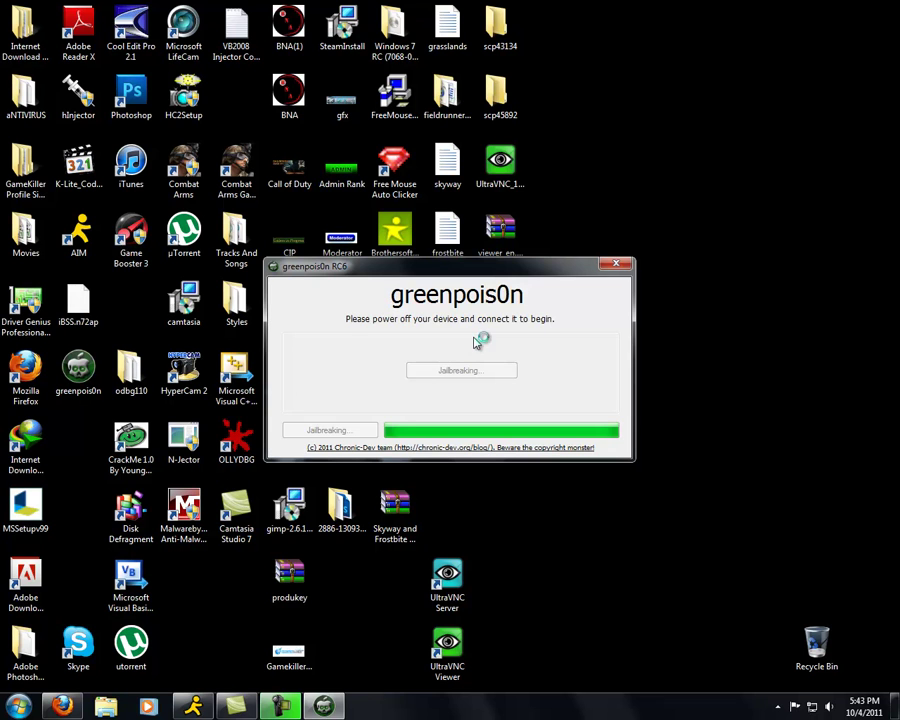
Move the greenpois0n window to a corner of the desktop and quit it once the jailbreak is complete.
{"action": "left_click_drag", "start_coordinate": [466, 264], "coordinate": [212, 17]}
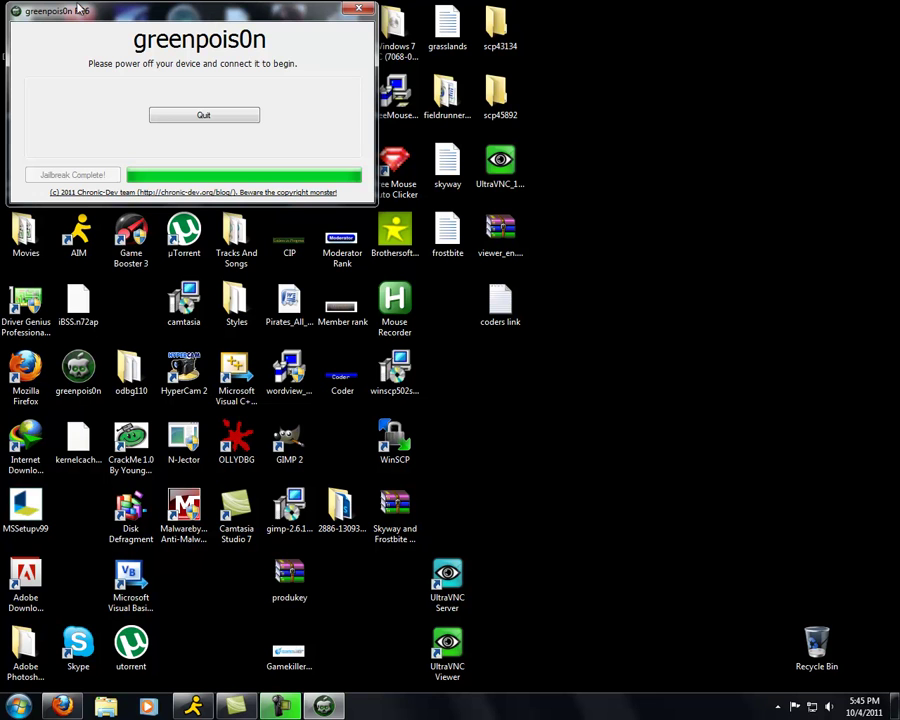
{"action": "left_click", "coordinate": [203, 117]}
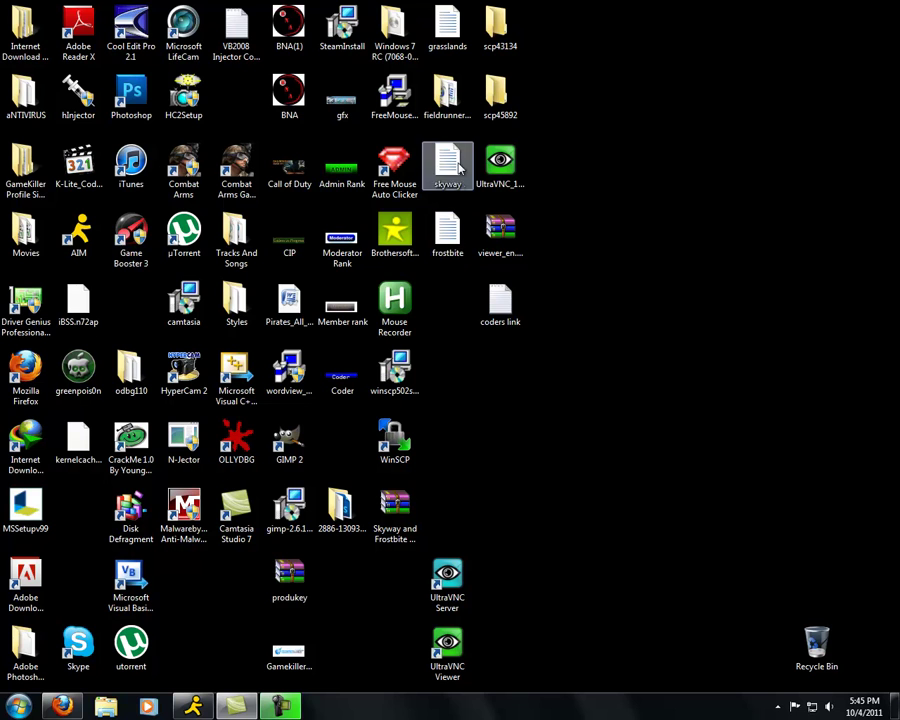
{"action": "type", "text": "gr"}
{"action": "left_click", "coordinate": [615, 340]}
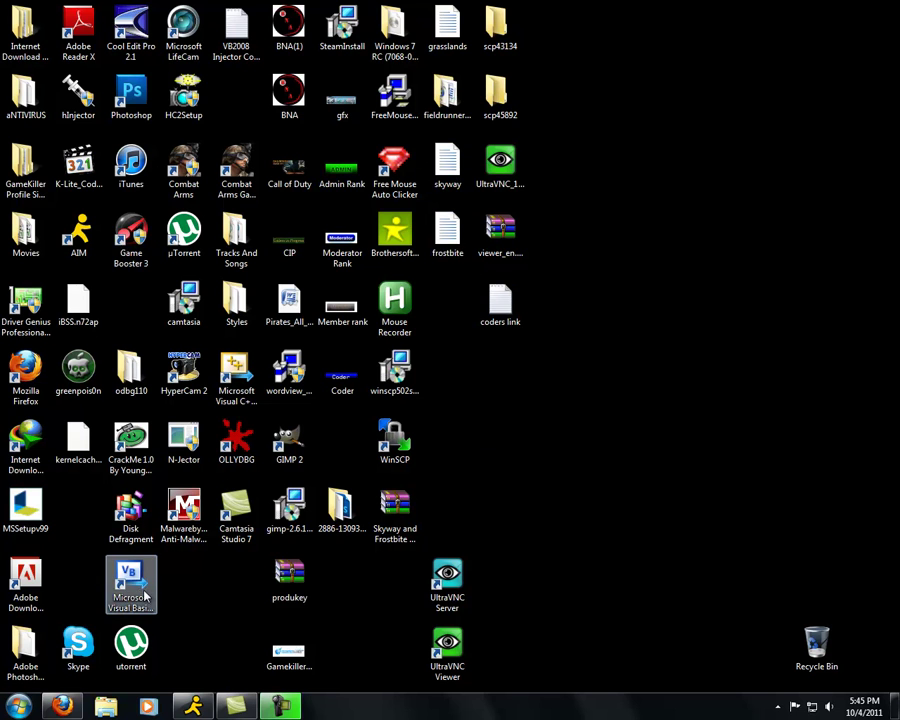
Open the "coders link" text file from the desktop and highlight each site address in turn.
{"action": "double_click", "coordinate": [507, 321]}
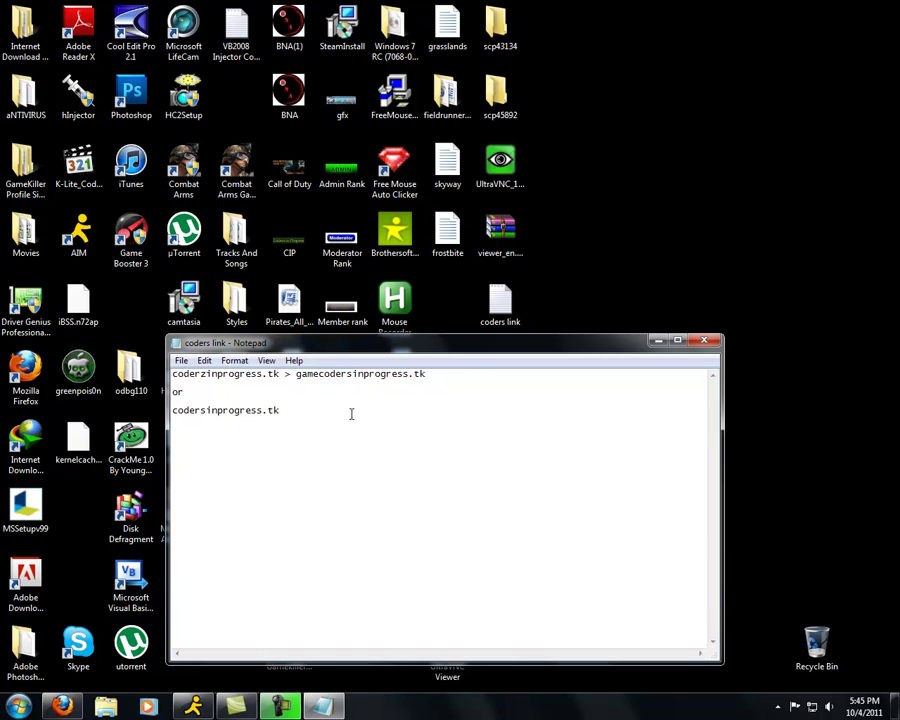
{"action": "left_click_drag", "start_coordinate": [172, 375], "coordinate": [279, 376]}
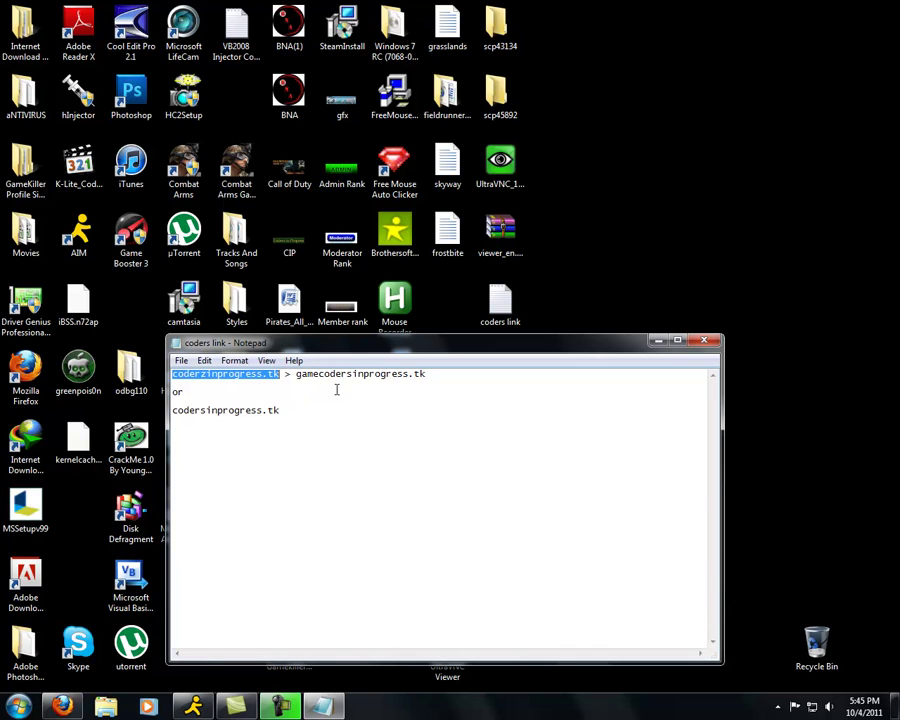
{"action": "left_click", "coordinate": [296, 374]}
{"action": "left_click_drag", "start_coordinate": [296, 374], "coordinate": [429, 375]}
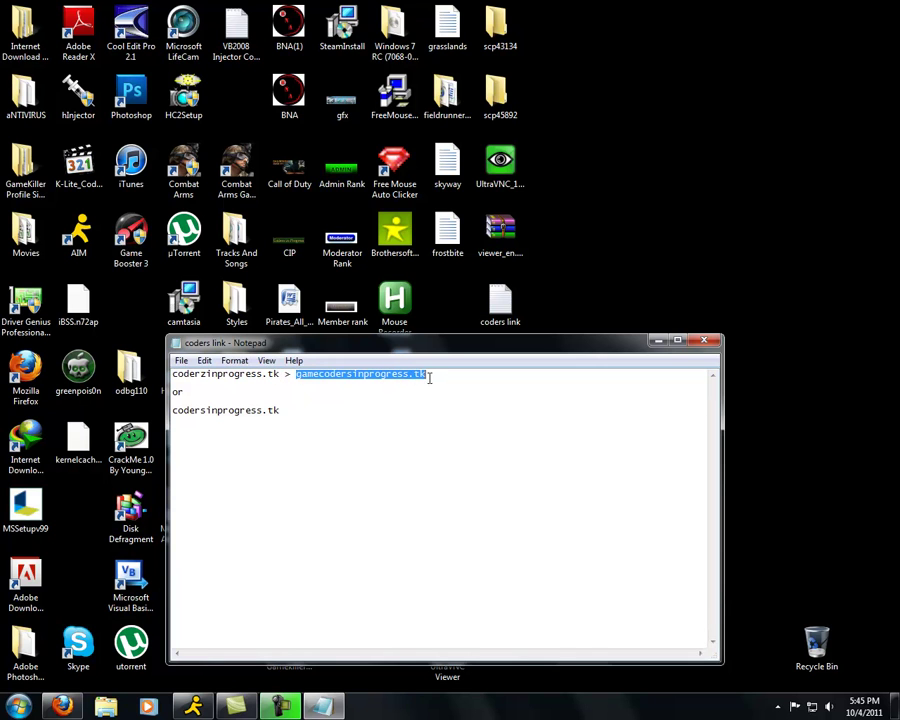
{"action": "left_click", "coordinate": [176, 402]}
{"action": "left_click", "coordinate": [301, 414], "text": "shift"}
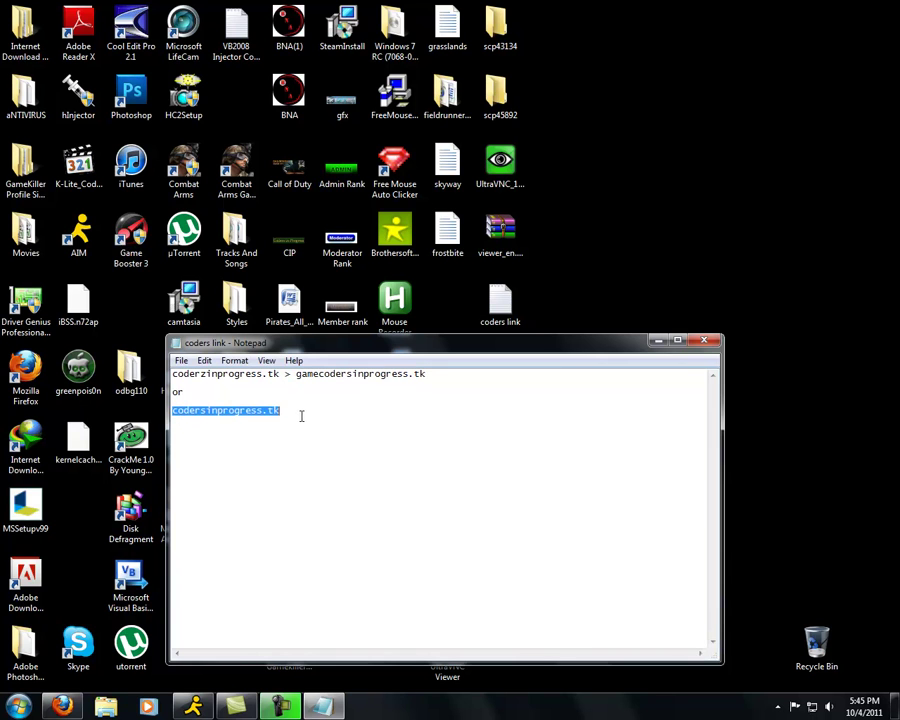
Add "or" and "gamecodersinprogress.tk" on separate lines below codersinprogress.tk in the text file.
{"action": "left_click", "coordinate": [309, 416]}
{"action": "key", "text": "Return"}
{"action": "key", "text": "Return"}
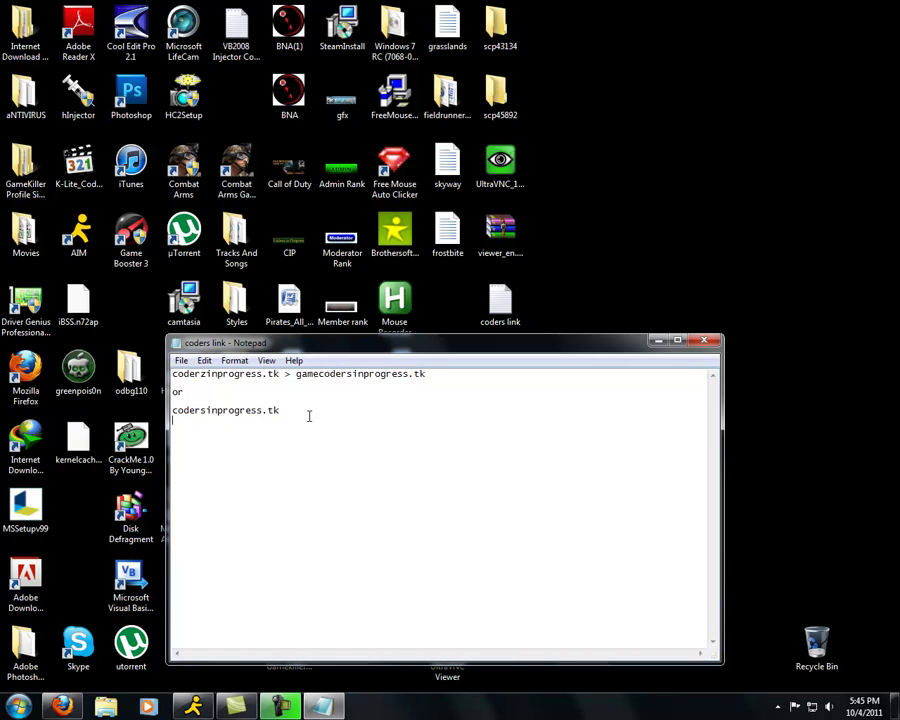
{"action": "type", "text": "or"}
{"action": "key", "text": "Return"}
{"action": "type", "text": "gamecodersinprogress.tk"}
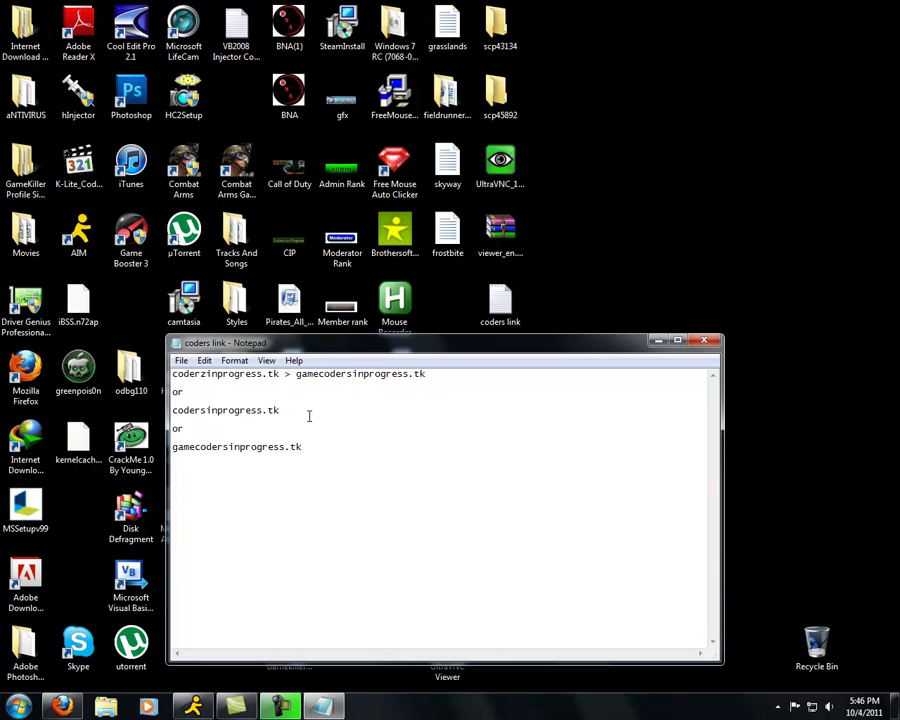
{"action": "left_click_drag", "start_coordinate": [393, 508], "coordinate": [172, 370]}
{"action": "left_click", "coordinate": [494, 608]}
{"action": "mouse_move", "coordinate": [172, 375]}
{"action": "left_mouse_down"}
{"action": "mouse_move", "coordinate": [445, 387]}
{"action": "mouse_move", "coordinate": [305, 404]}
{"action": "mouse_move", "coordinate": [185, 387]}
{"action": "mouse_move", "coordinate": [305, 380]}
{"action": "mouse_move", "coordinate": [173, 378]}
{"action": "mouse_move", "coordinate": [283, 388]}
{"action": "mouse_move", "coordinate": [277, 406]}
{"action": "mouse_move", "coordinate": [200, 405]}
{"action": "mouse_move", "coordinate": [176, 420]}
{"action": "mouse_move", "coordinate": [174, 412]}
{"action": "mouse_move", "coordinate": [300, 424]}
{"action": "mouse_move", "coordinate": [290, 420]}
{"action": "left_mouse_up"}
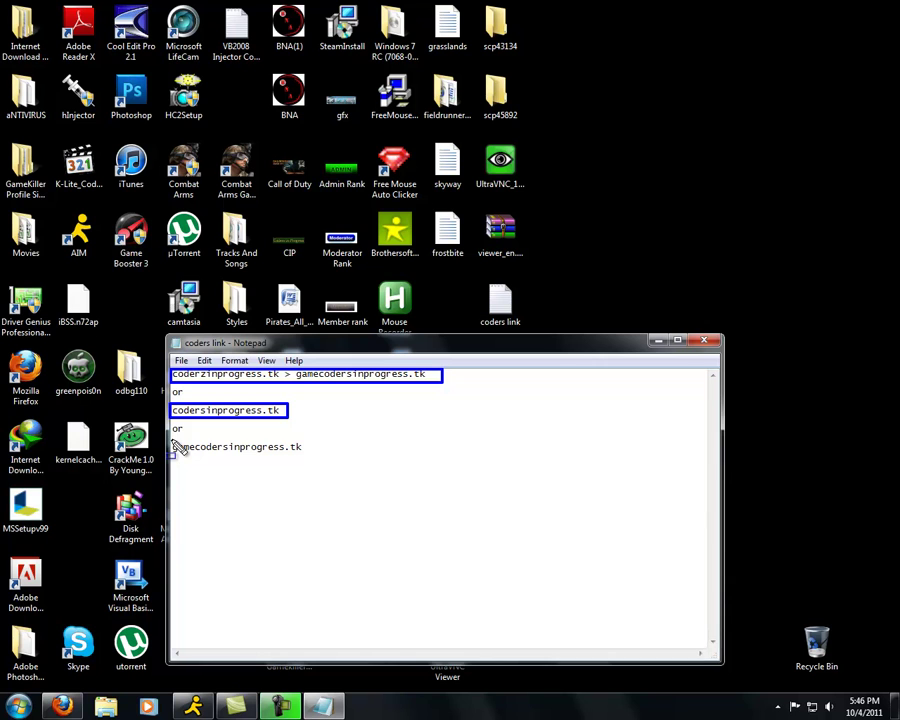
{"action": "left_click_drag", "start_coordinate": [172, 441], "coordinate": [309, 459]}
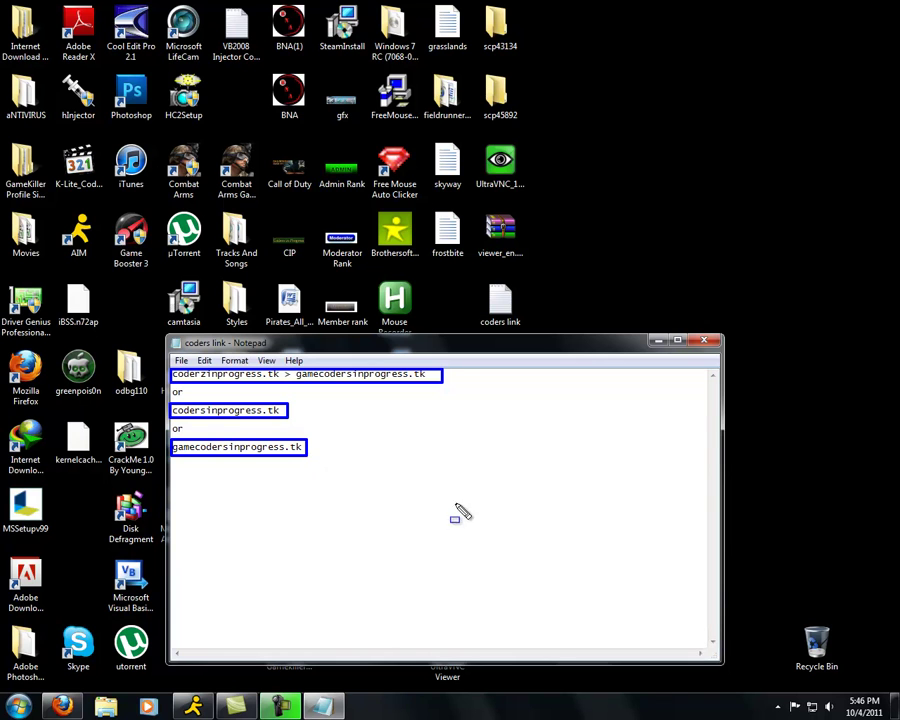
{"action": "key", "text": "Escape"}
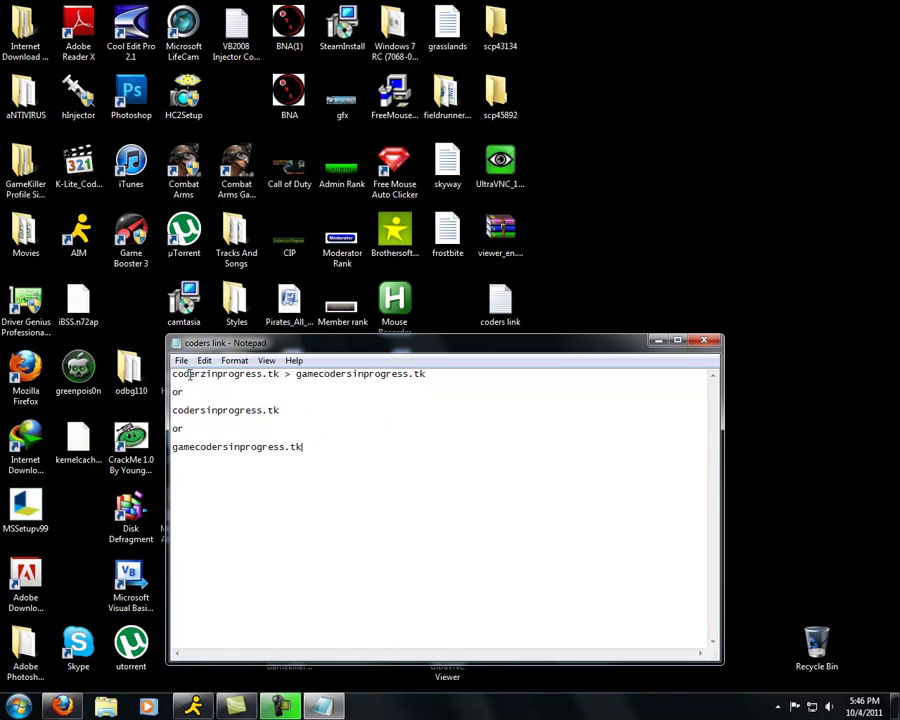
{"action": "mouse_move", "coordinate": [169, 368]}
{"action": "left_mouse_down"}
{"action": "mouse_move", "coordinate": [291, 396]}
{"action": "mouse_move", "coordinate": [282, 385]}
{"action": "left_mouse_up"}
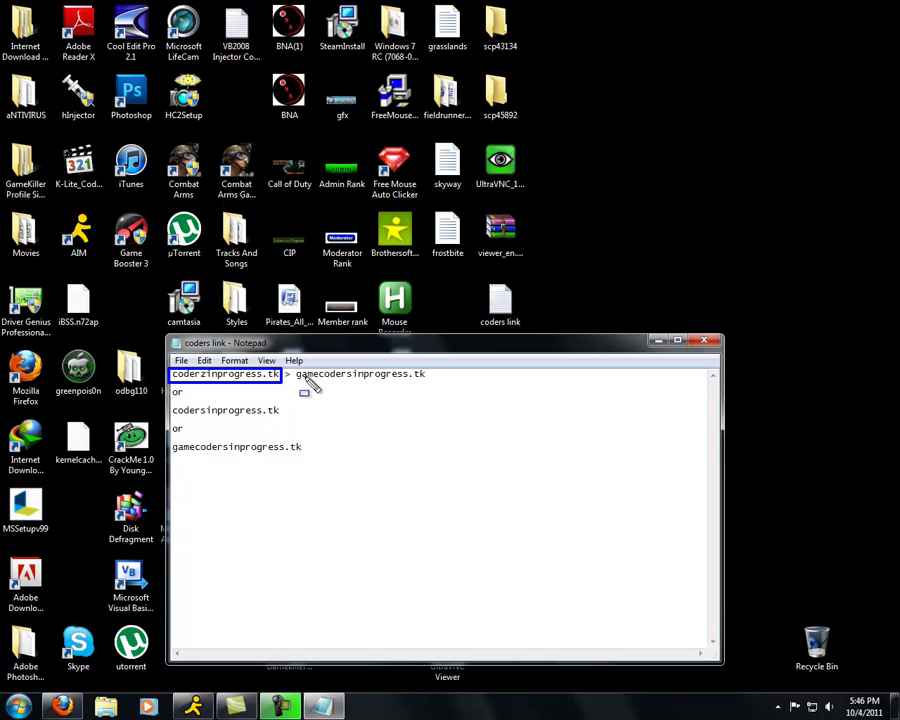
{"action": "key", "text": "Escape"}
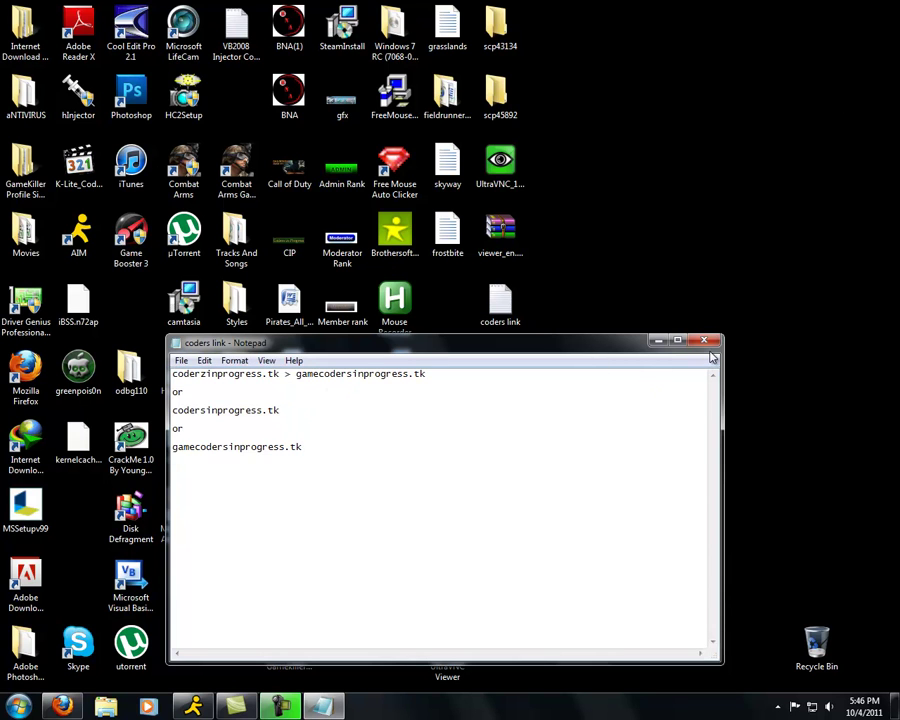
Close the "coders link" text file and save its changes.
{"action": "left_click", "coordinate": [706, 341]}
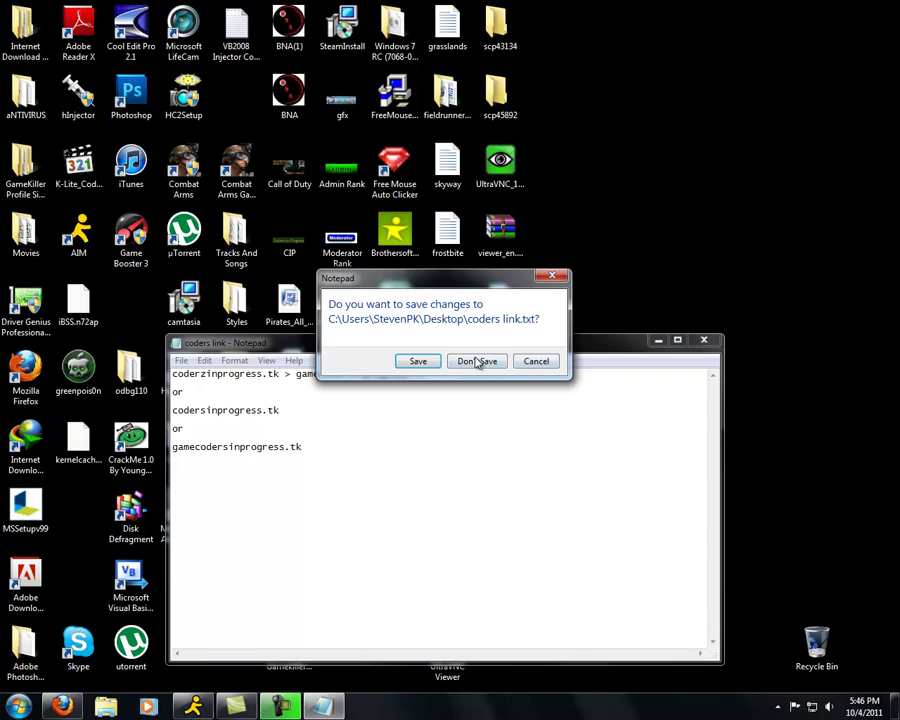
{"action": "left_click", "coordinate": [404, 364]}
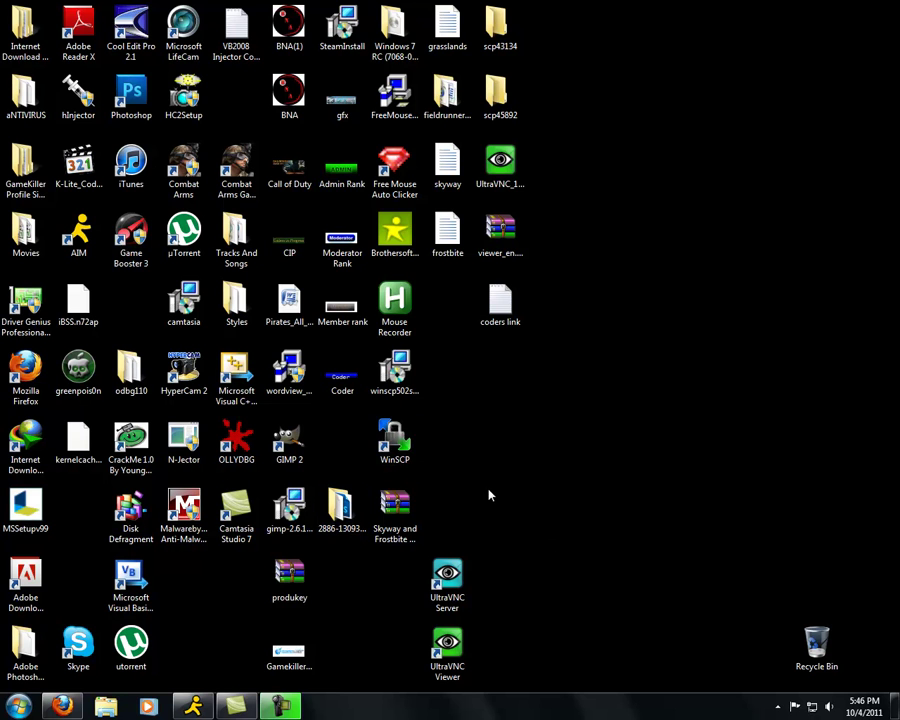
{"action": "left_click_drag", "start_coordinate": [500, 300], "coordinate": [589, 216]}
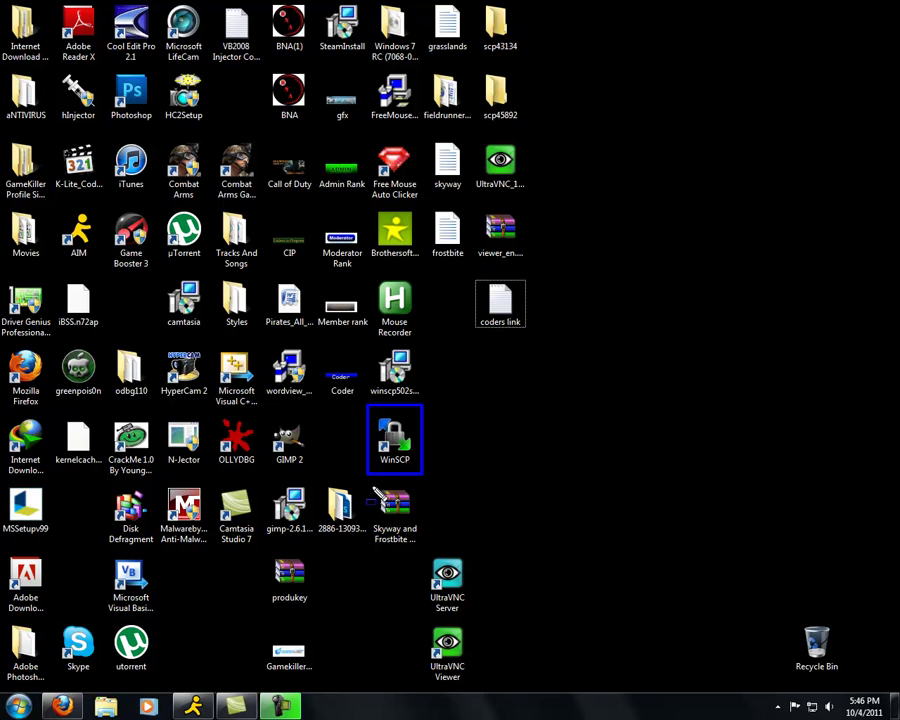
{"action": "left_click", "coordinate": [398, 520], "text": "ctrl"}
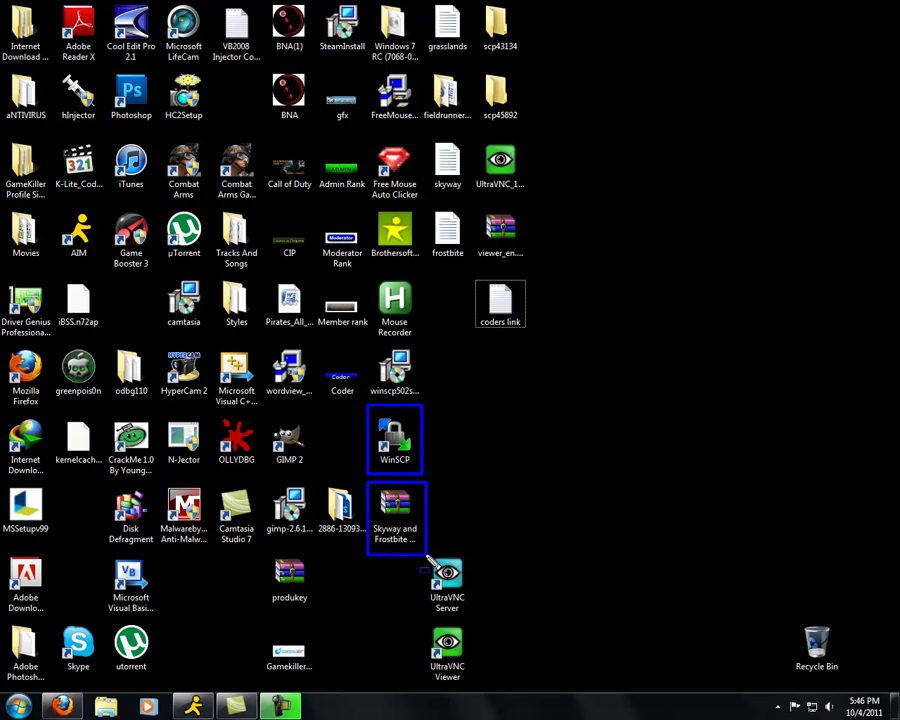
{"action": "left_click_drag", "start_coordinate": [424, 555], "coordinate": [430, 8]}
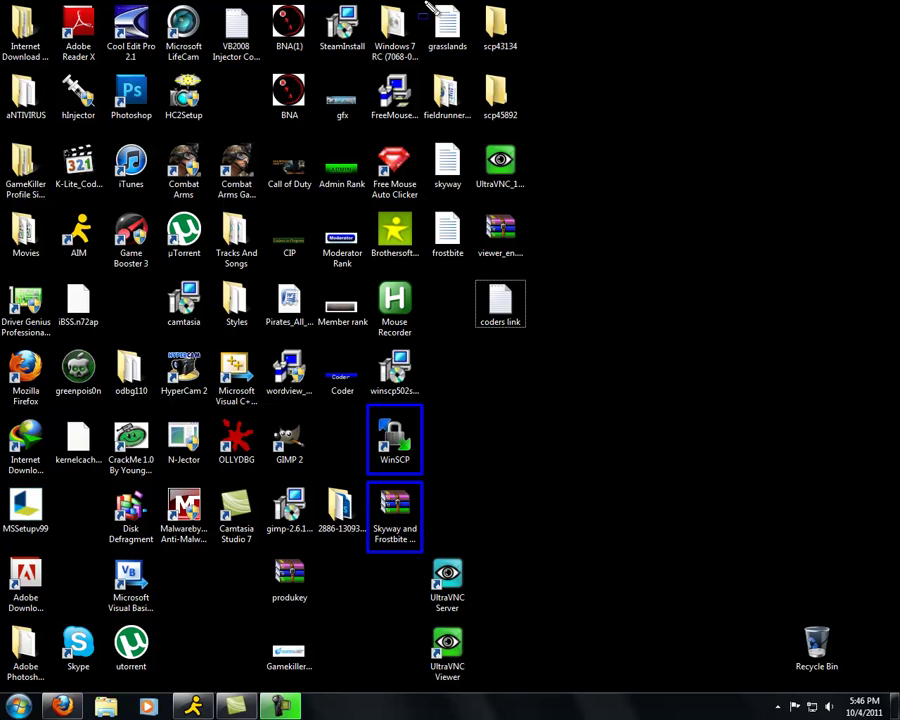
{"action": "left_click_drag", "start_coordinate": [430, 8], "coordinate": [427, 7]}
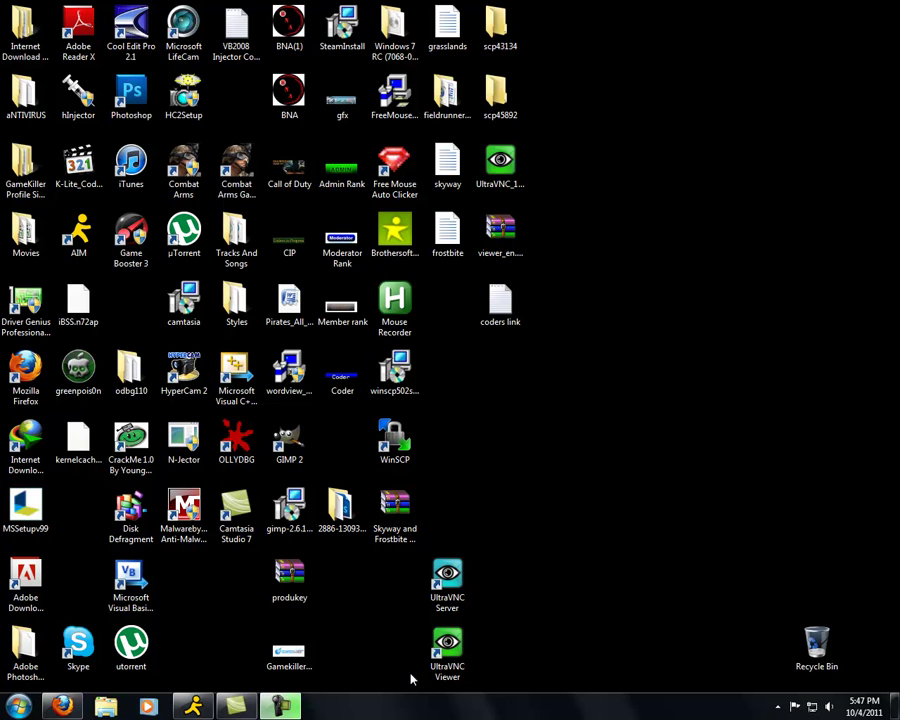
Connect to the iPod at 192.168.1.10 with UltraVNC Viewer, move its window clear of the desktop icons, and dismiss the colour scheme prompt.
{"action": "double_click", "coordinate": [448, 645]}
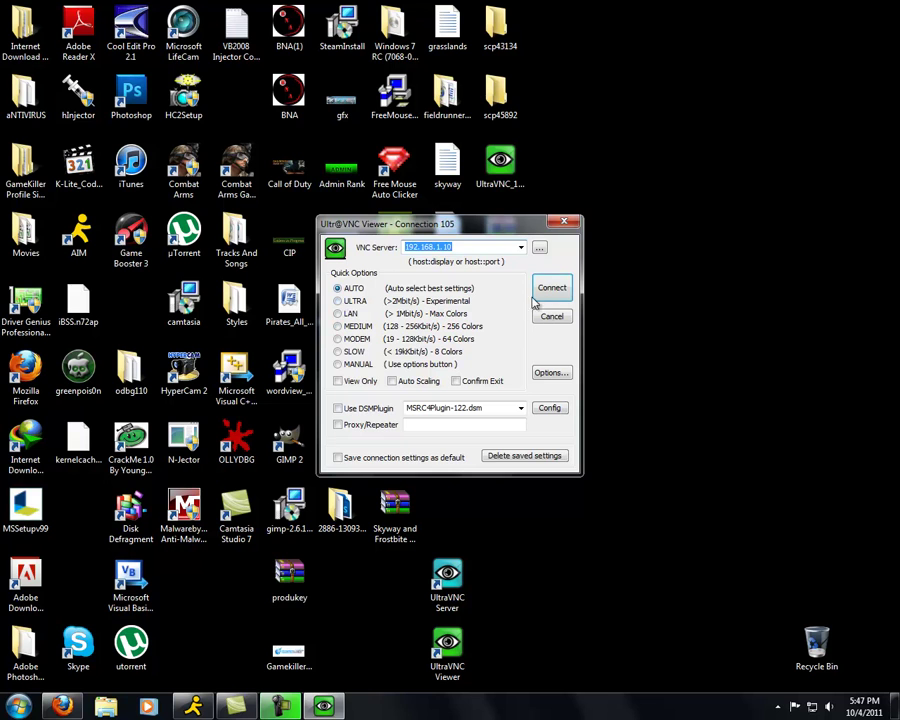
{"action": "left_click", "coordinate": [552, 289]}
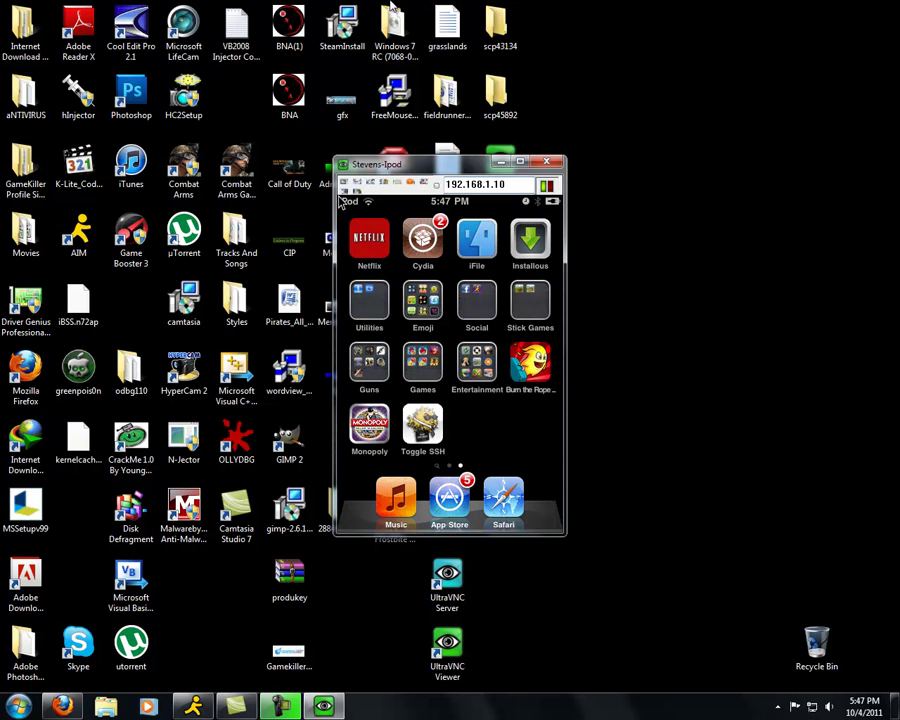
{"action": "left_click_drag", "start_coordinate": [430, 166], "coordinate": [730, 44]}
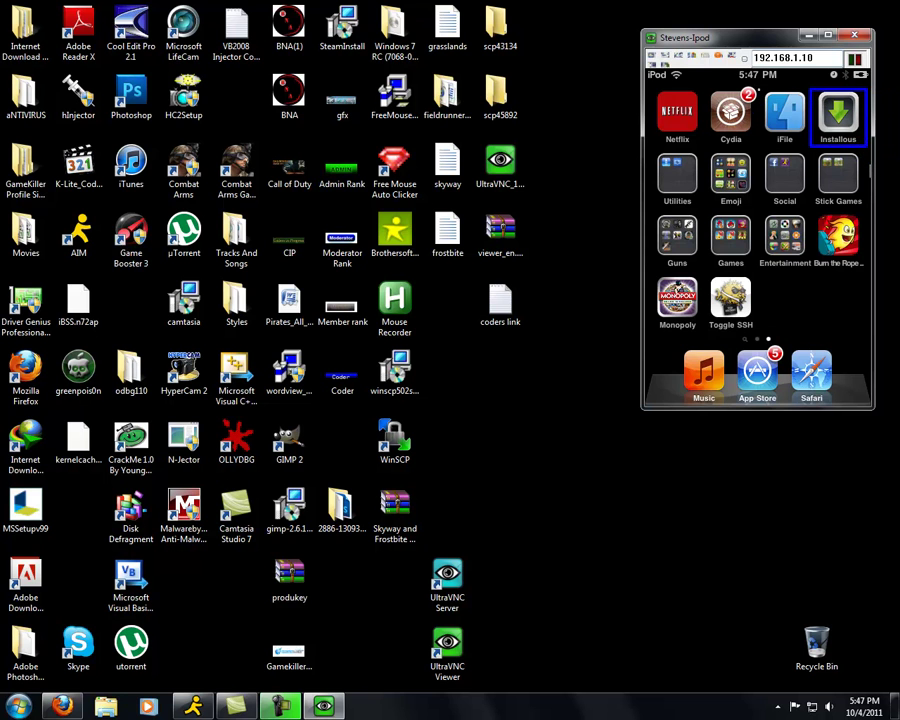
{"action": "left_click", "coordinate": [784, 113]}
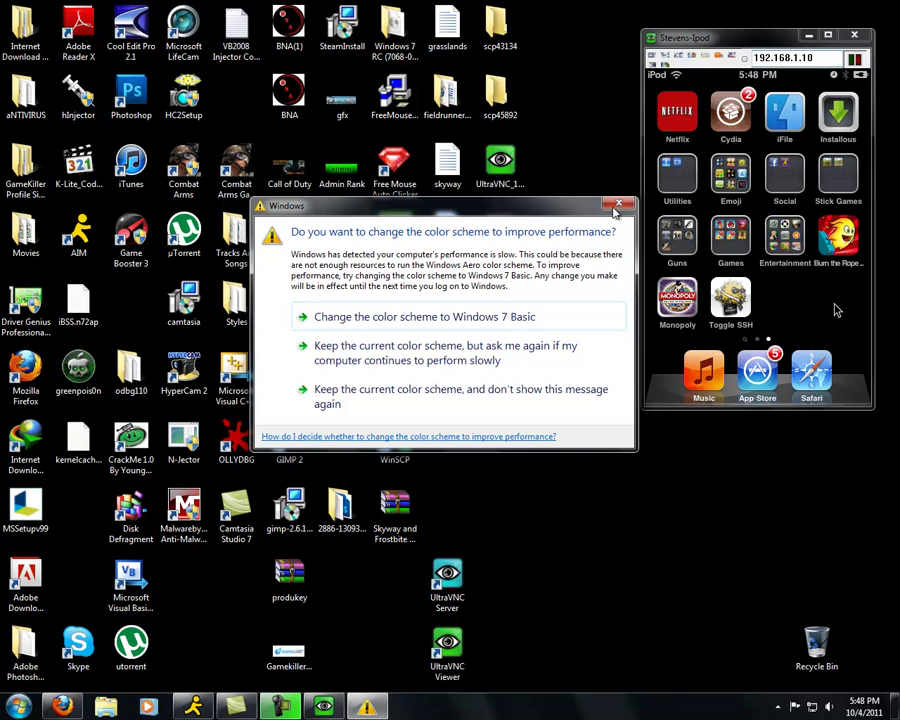
{"action": "key", "text": "Escape"}
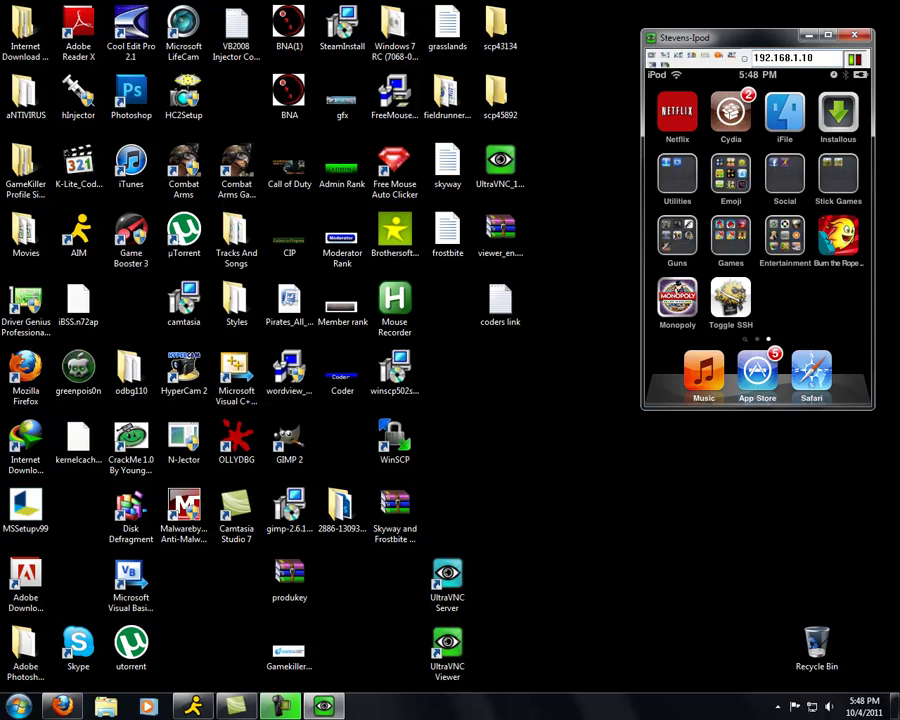
Open Cydia on the mirrored iPod and change the address in the viewer's toolbar to 137.691.1.1.
{"action": "left_click", "coordinate": [838, 112]}
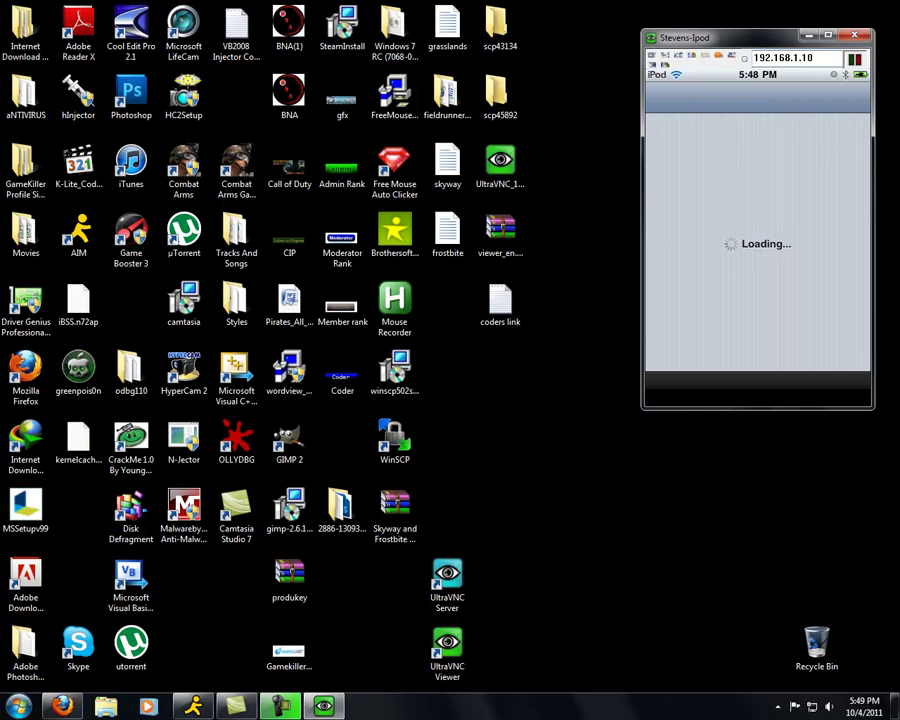
{"action": "left_click", "coordinate": [663, 42]}
{"action": "key", "text": "BackSpace"}
{"action": "type", "text": "137.691.1.1"}
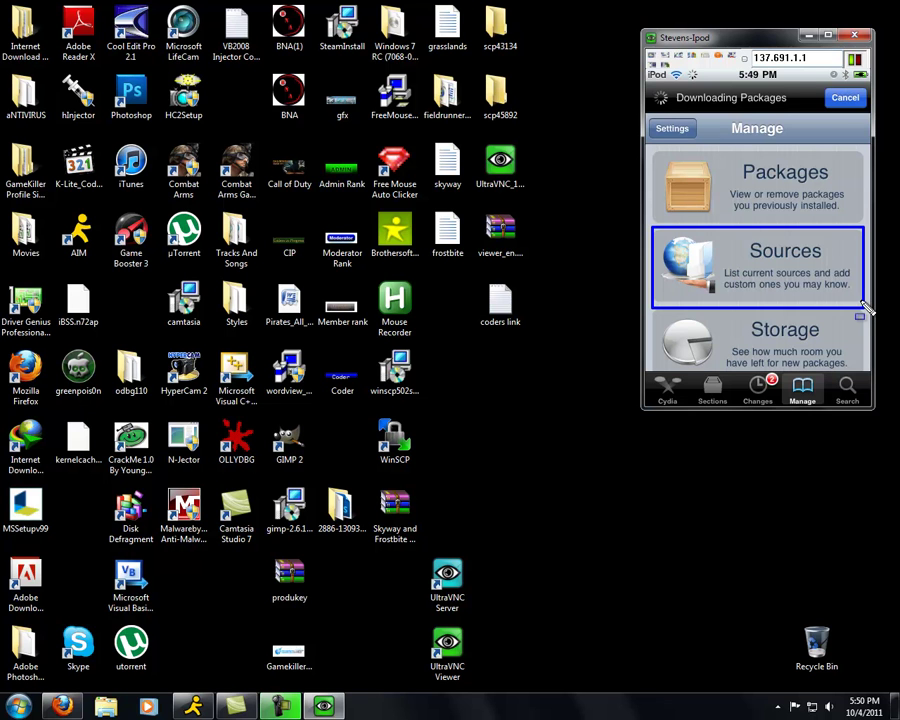
Open Cydia's Sources list for editing, bring up the URL prompt for a new source, and dismiss the colour scheme message.
{"action": "left_click", "coordinate": [862, 303]}
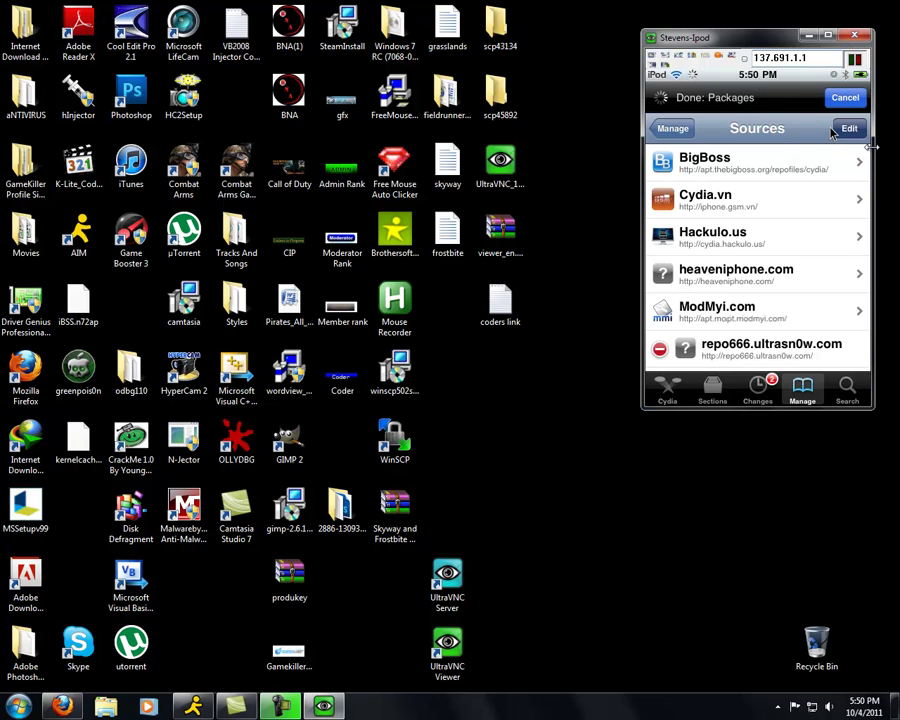
{"action": "left_click", "coordinate": [838, 130]}
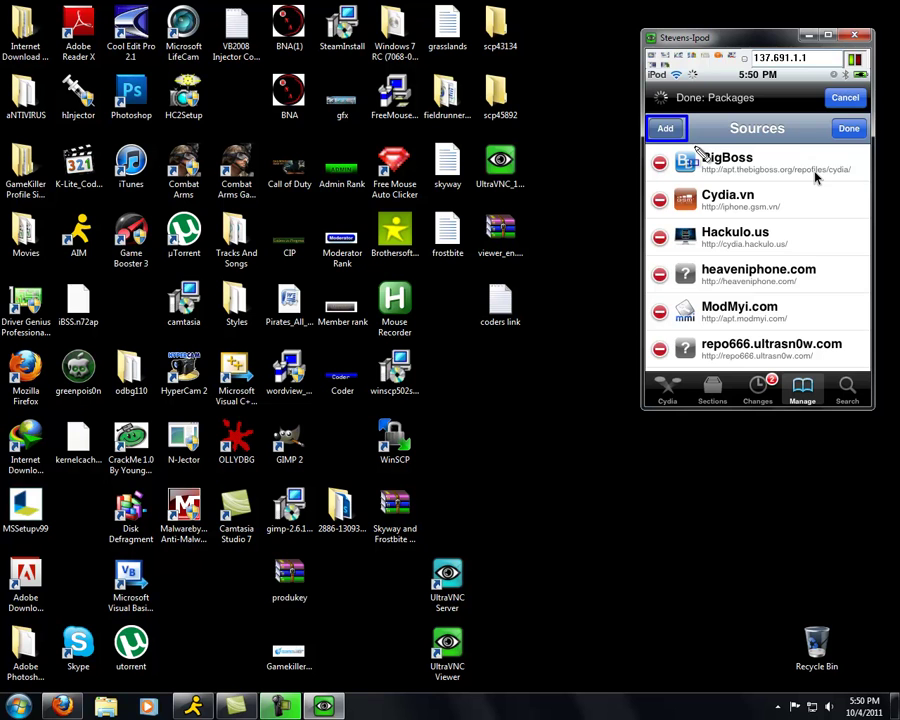
{"action": "left_click", "coordinate": [658, 129]}
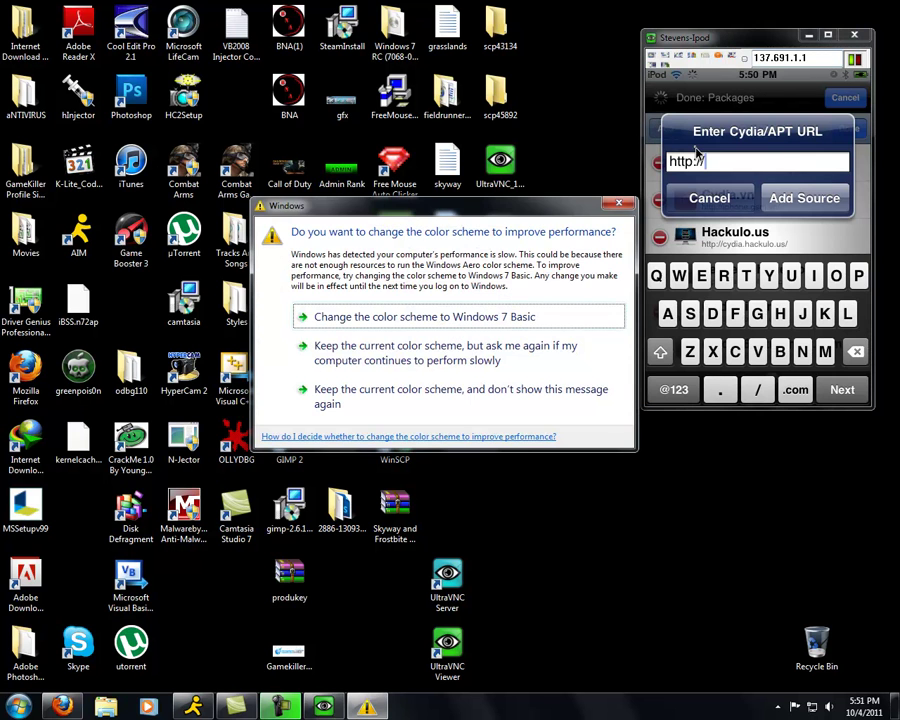
{"action": "left_click", "coordinate": [618, 204]}
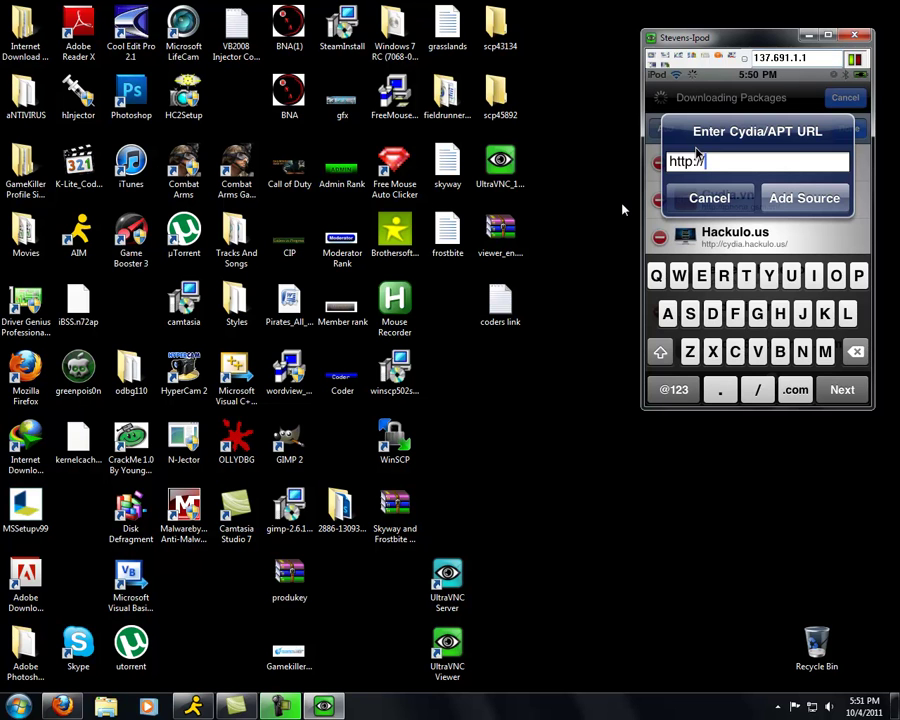
Return to Cydia from the Refreshing Data page.
{"action": "type", "text": "h"}
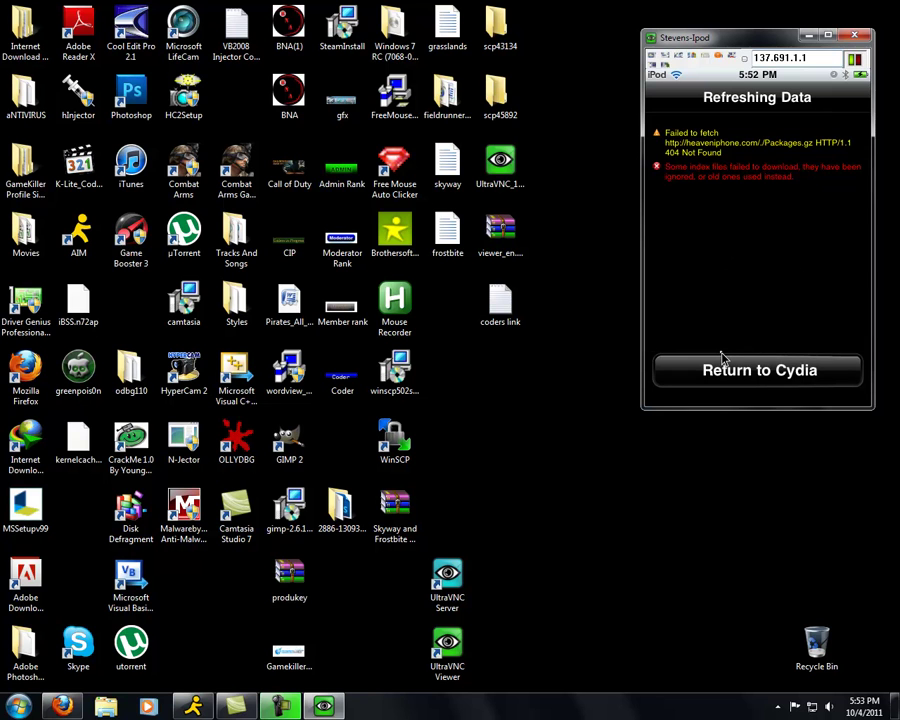
{"action": "left_click", "coordinate": [722, 366]}
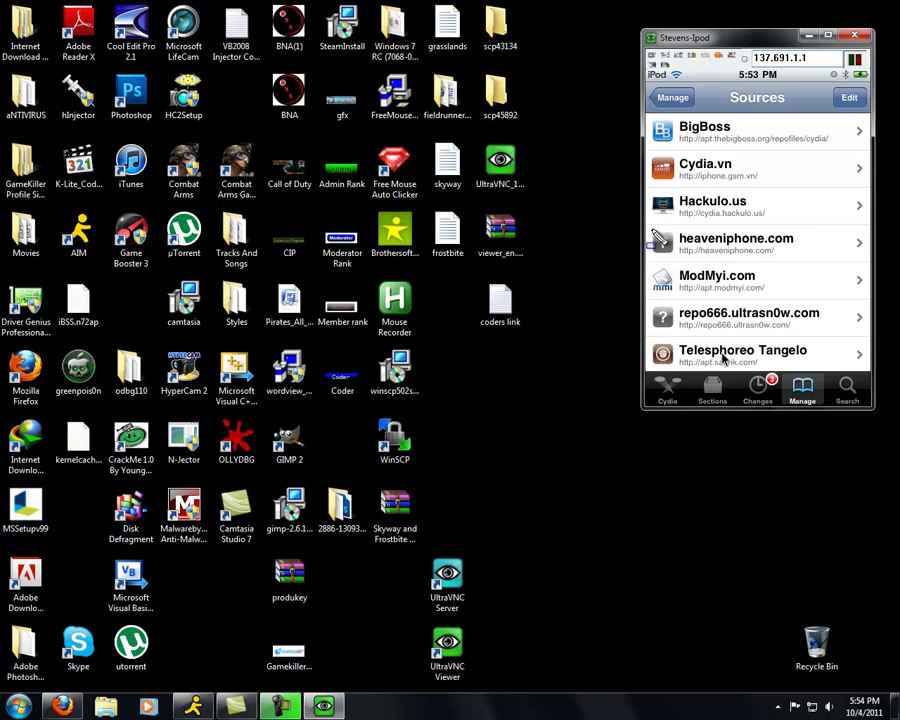
Review the repositories in Cydia's Sources list, particularly heaveniphone.com and Telesphoreo Tangelo, and dismiss the colour scheme prompt.
{"action": "mouse_move", "coordinate": [652, 230]}
{"action": "left_mouse_down"}
{"action": "mouse_move", "coordinate": [676, 262]}
{"action": "mouse_move", "coordinate": [850, 268]}
{"action": "mouse_move", "coordinate": [869, 260]}
{"action": "left_mouse_up"}
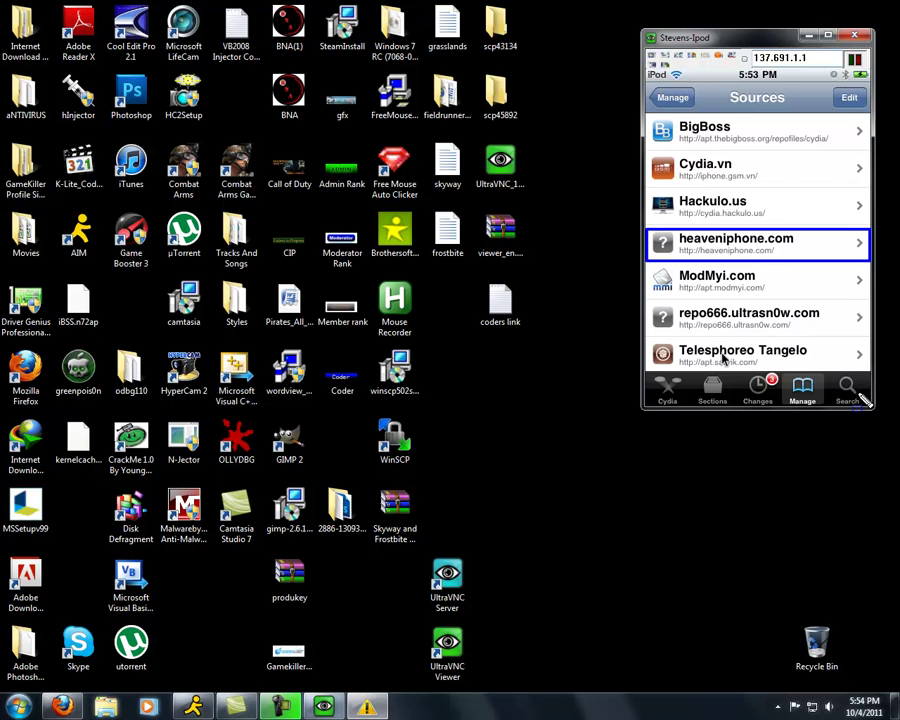
{"action": "key", "text": "Escape"}
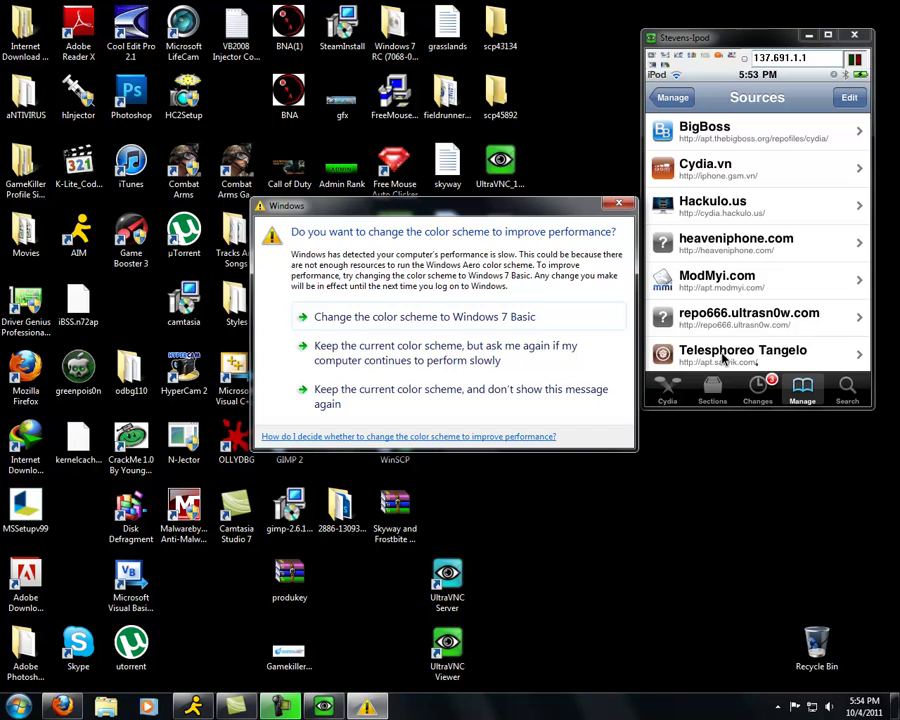
{"action": "key", "text": "Escape"}
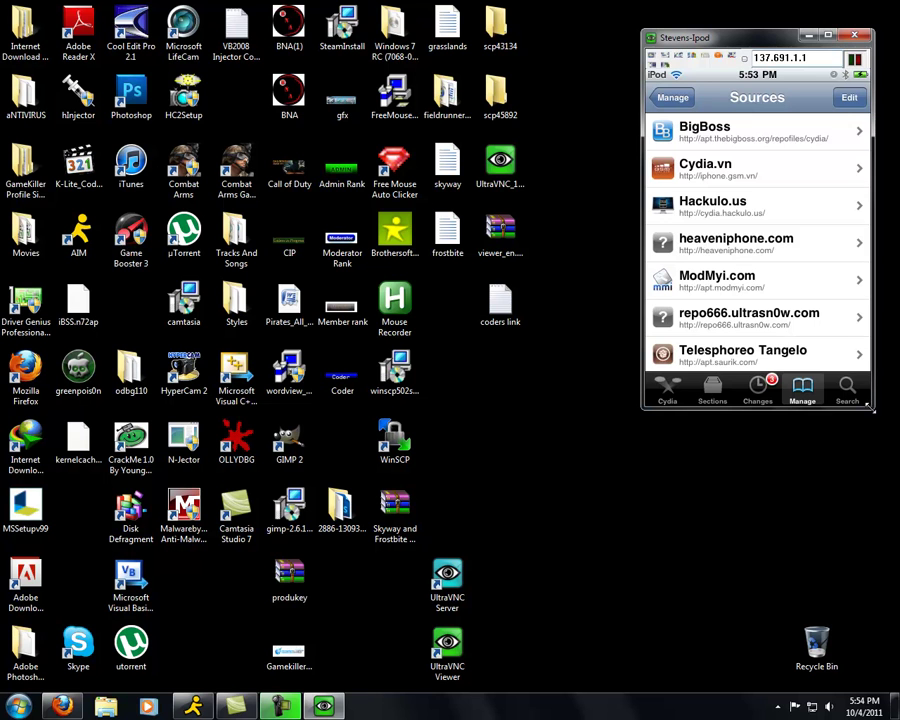
{"action": "scroll", "coordinate": [870, 407], "scroll_direction": "down", "scroll_amount": 3}
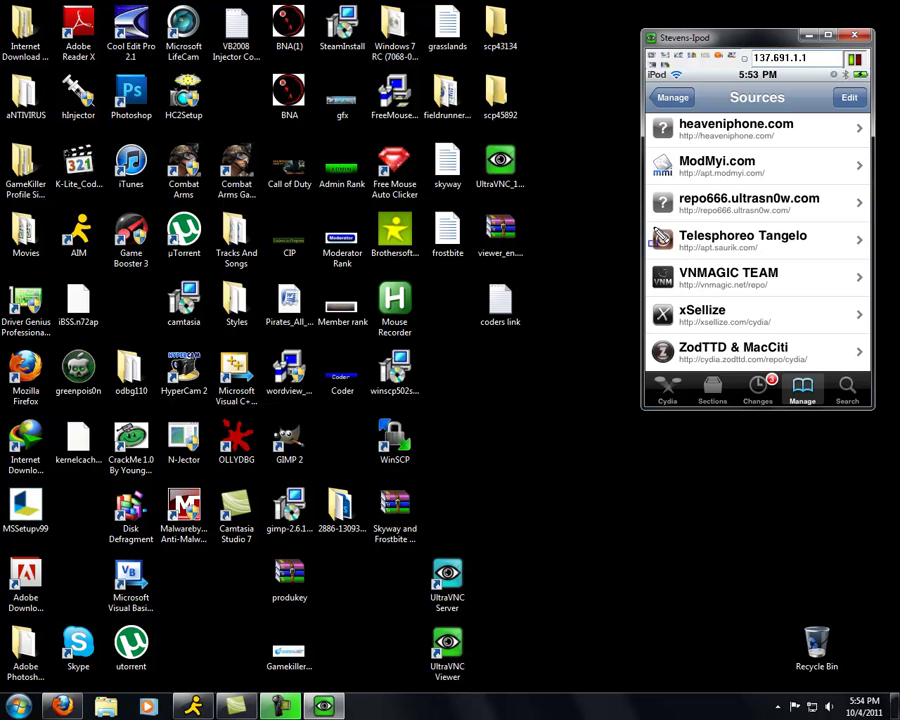
{"action": "left_click_drag", "start_coordinate": [651, 228], "coordinate": [866, 262]}
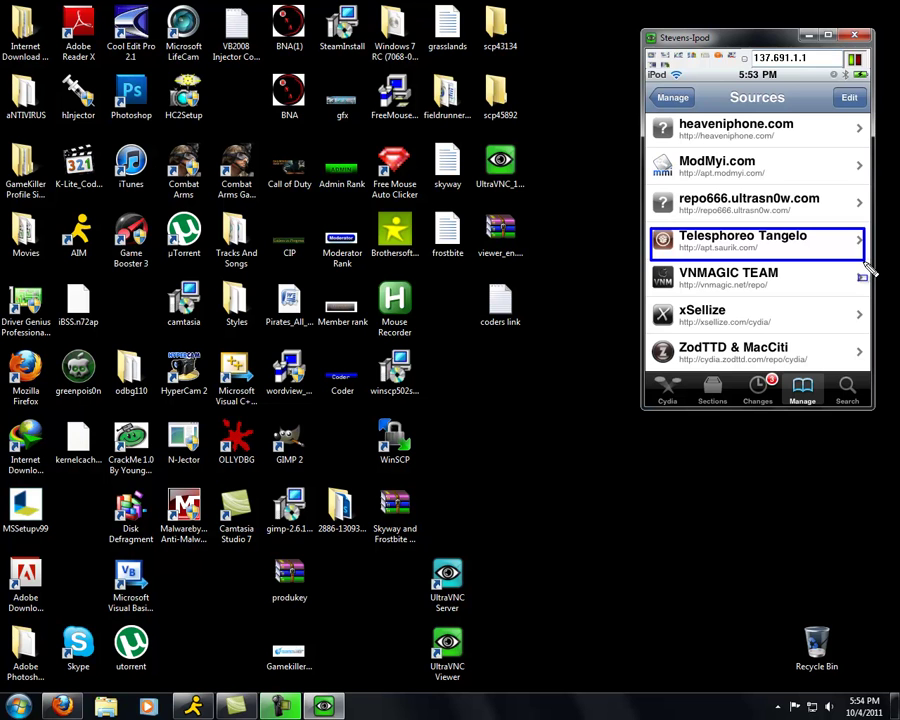
{"action": "key", "text": "Escape"}
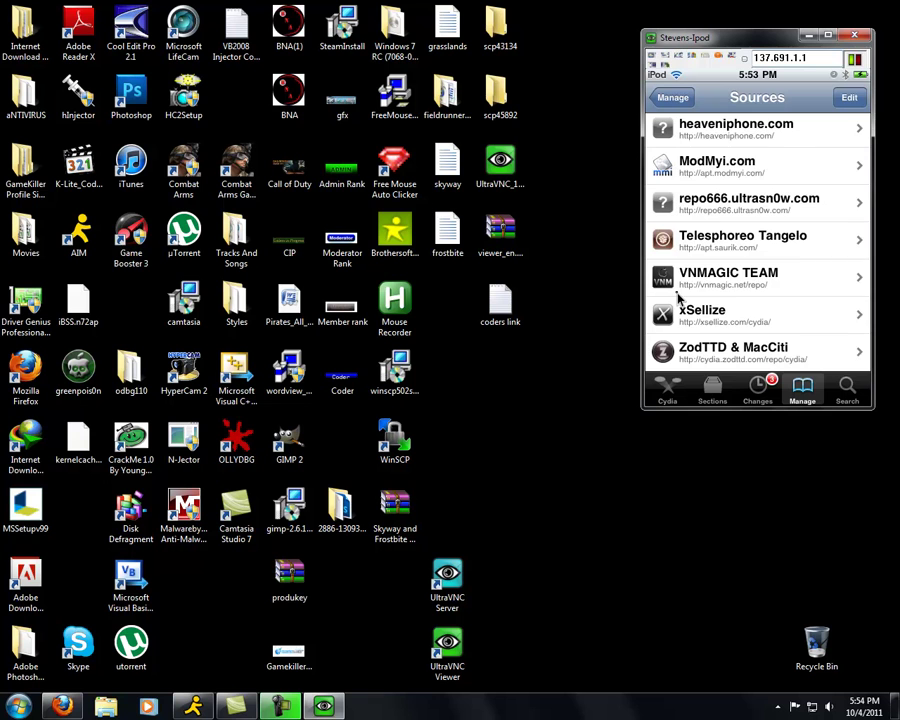
{"action": "scroll", "coordinate": [678, 296], "scroll_direction": "down", "scroll_amount": 1}
{"action": "scroll", "coordinate": [678, 296], "scroll_direction": "up", "scroll_amount": 4}
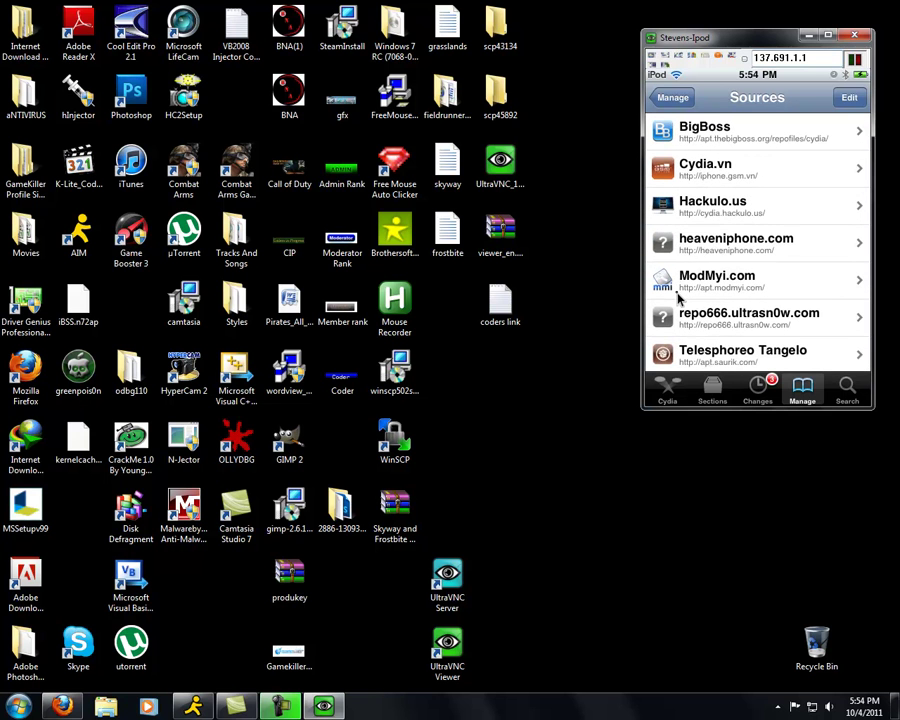